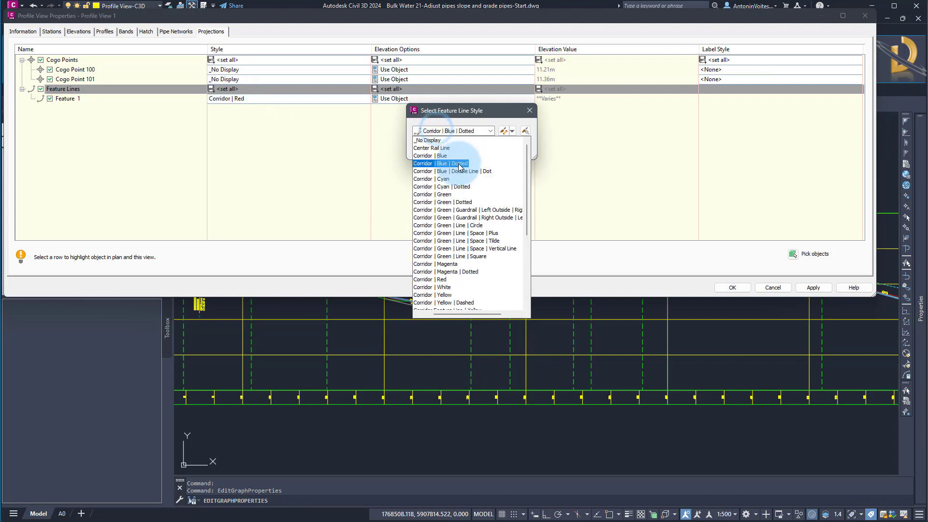
Step: Set the display style of the projected feature line in the profile view to _No Display
{"action": "left_click", "coordinate": [454, 172]}
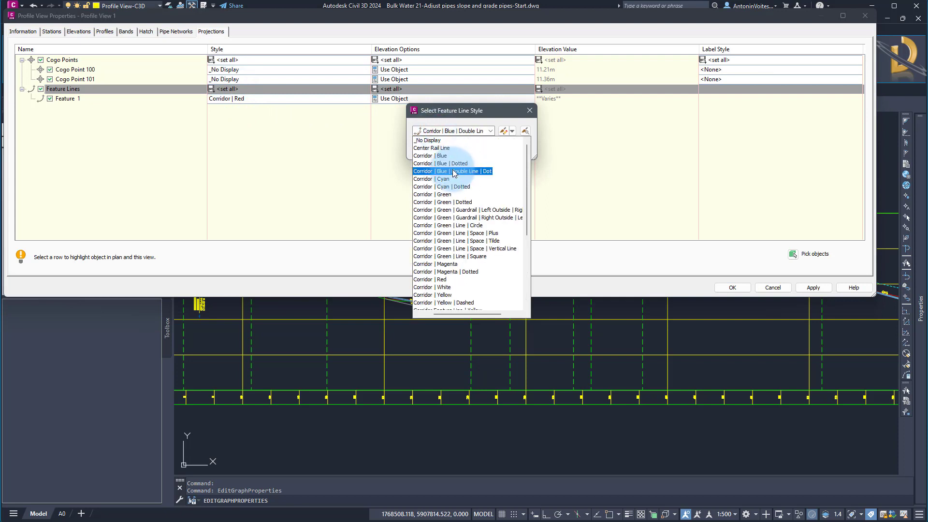
{"action": "left_click", "coordinate": [427, 140]}
{"action": "left_click", "coordinate": [429, 148]}
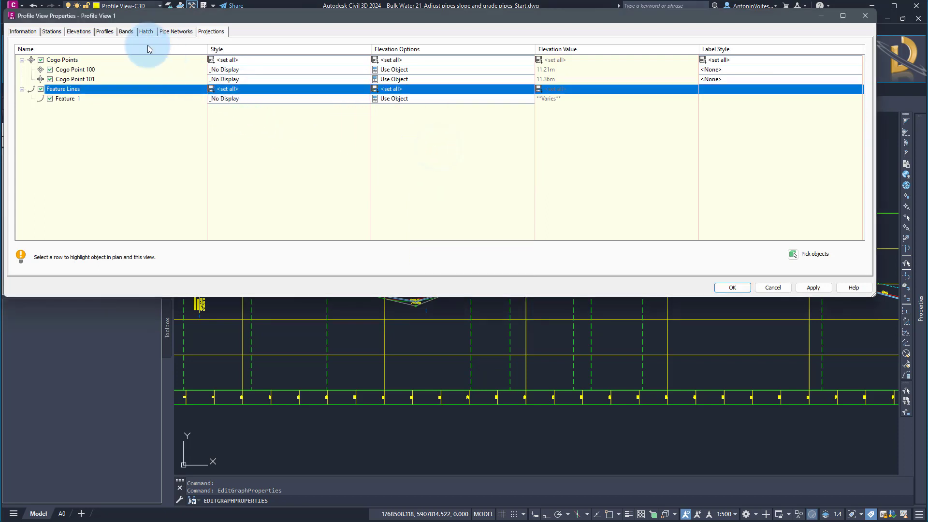
Step: Turn off drawing of the VA Bulk Water profile in the profile view and accept the property changes
{"action": "left_click", "coordinate": [105, 32]}
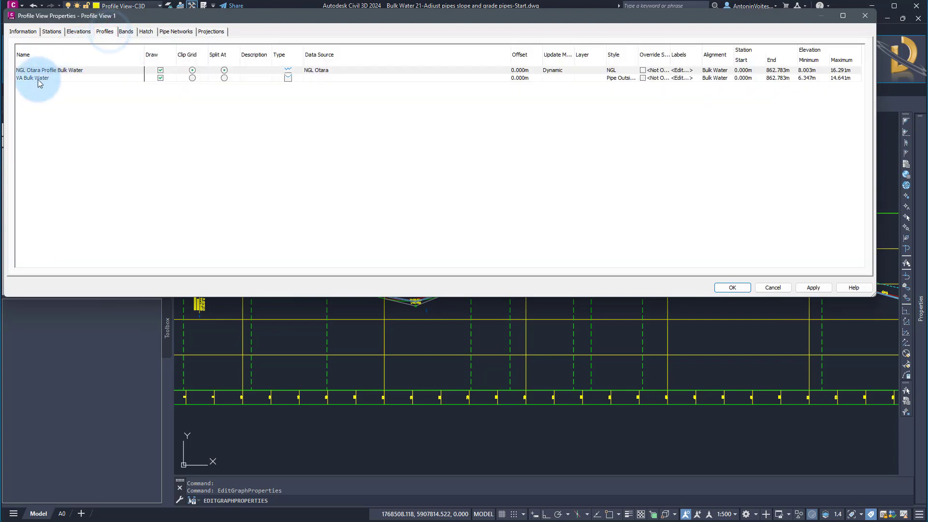
{"action": "left_click", "coordinate": [50, 79]}
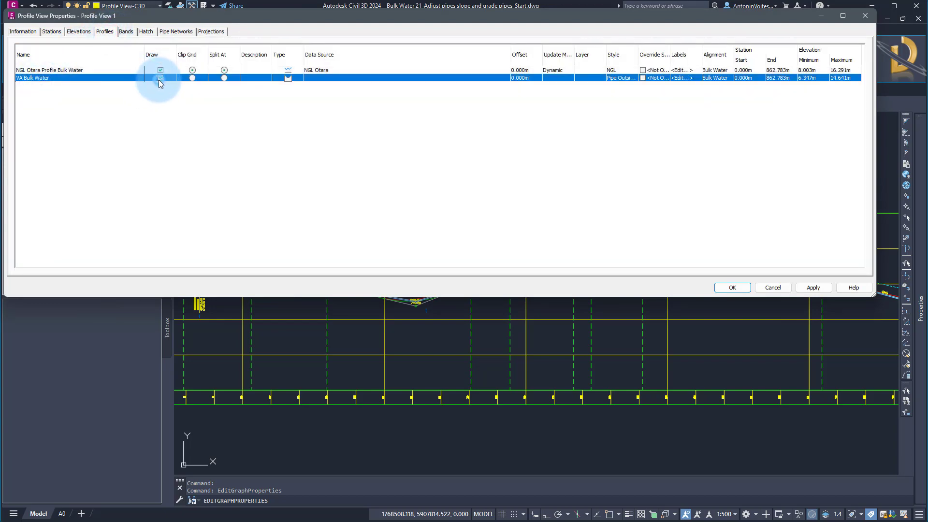
{"action": "left_click", "coordinate": [160, 78]}
{"action": "left_click", "coordinate": [730, 287]}
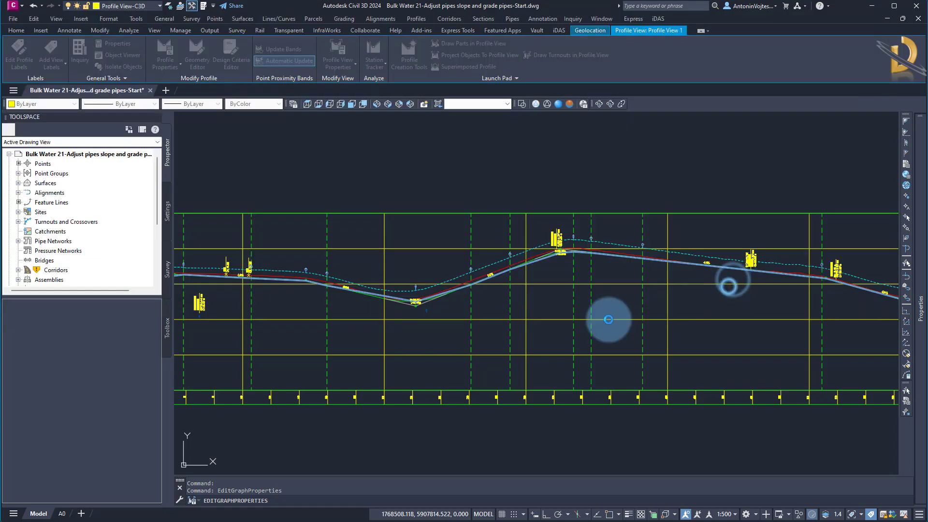
Step: Erase the STORMWATER crossing label above the pipe near the crest of the profile
{"action": "scroll", "coordinate": [519, 294], "scroll_direction": "up", "scroll_amount": 4}
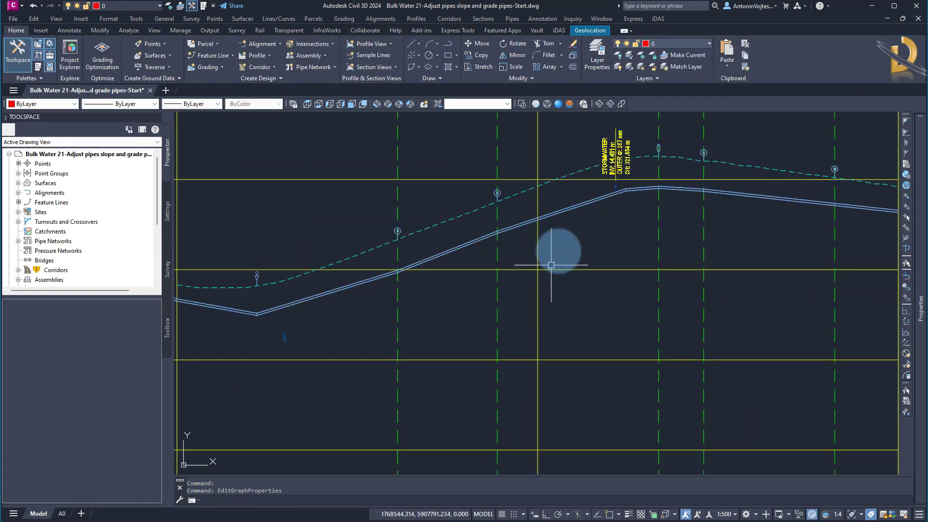
{"action": "left_click", "coordinate": [606, 145]}
{"action": "key", "text": "Delete"}
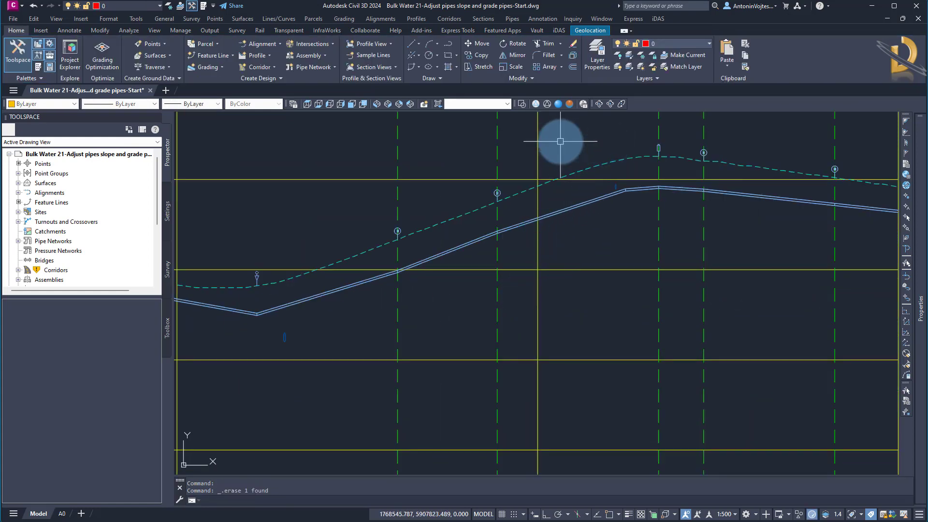
{"action": "middle_click_drag", "start_coordinate": [481, 304], "coordinate": [519, 296]}
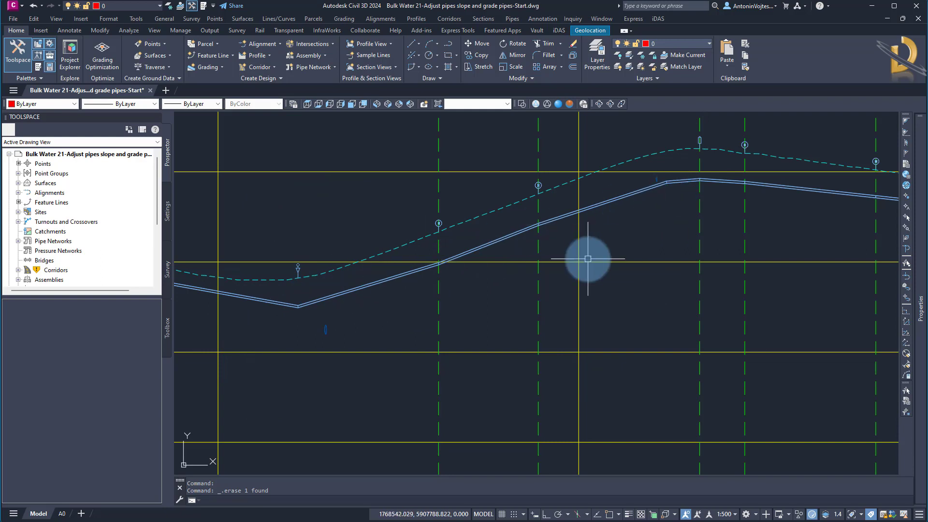
Step: Start adding pipe network labels and set the label type to Entire Network Profile
{"action": "left_click", "coordinate": [513, 20]}
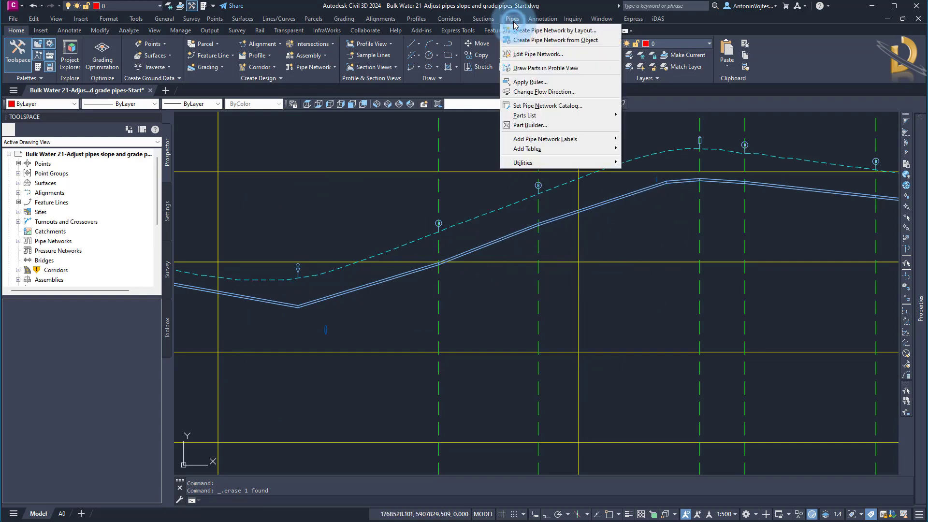
{"action": "mouse_move", "coordinate": [535, 139]}
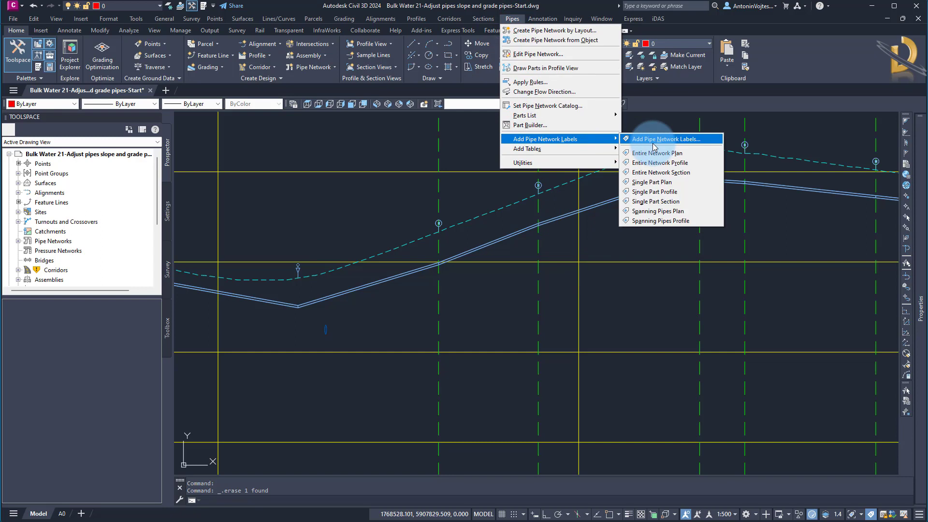
{"action": "left_click", "coordinate": [69, 29]}
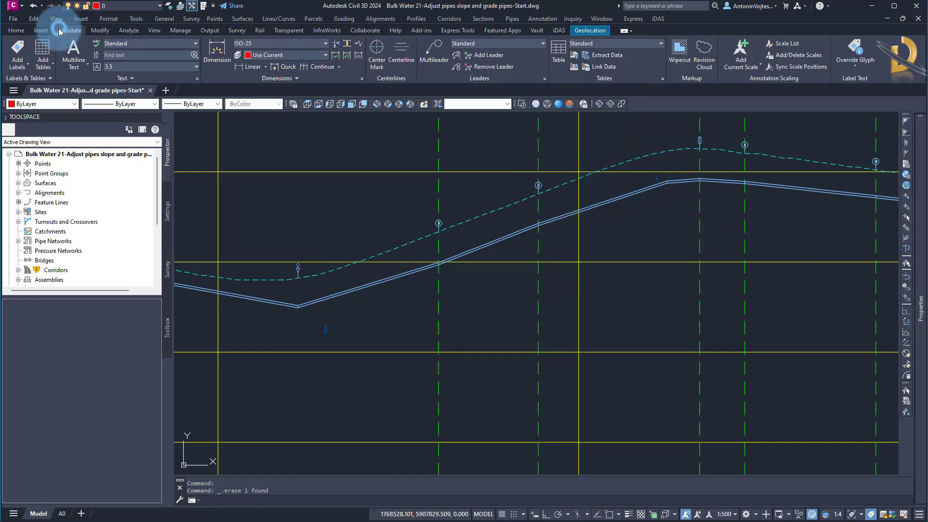
{"action": "left_click", "coordinate": [19, 65]}
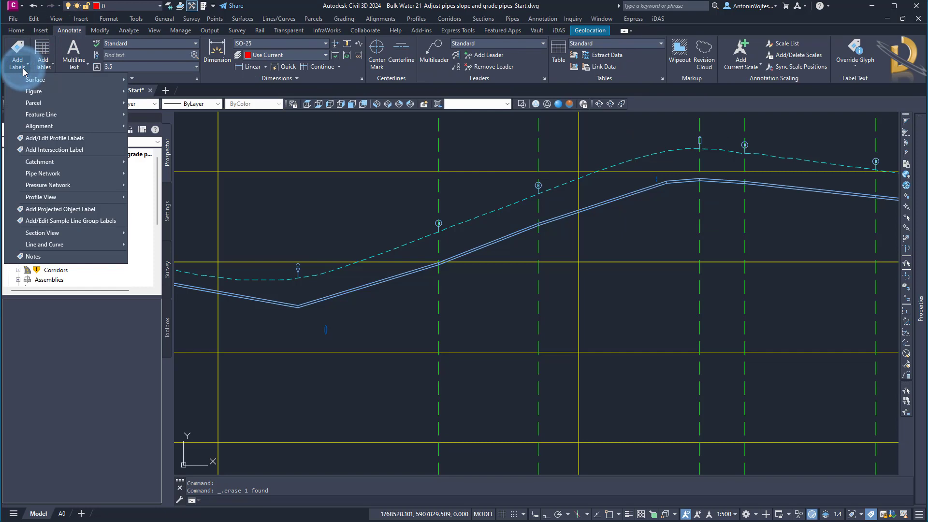
{"action": "mouse_move", "coordinate": [56, 175]}
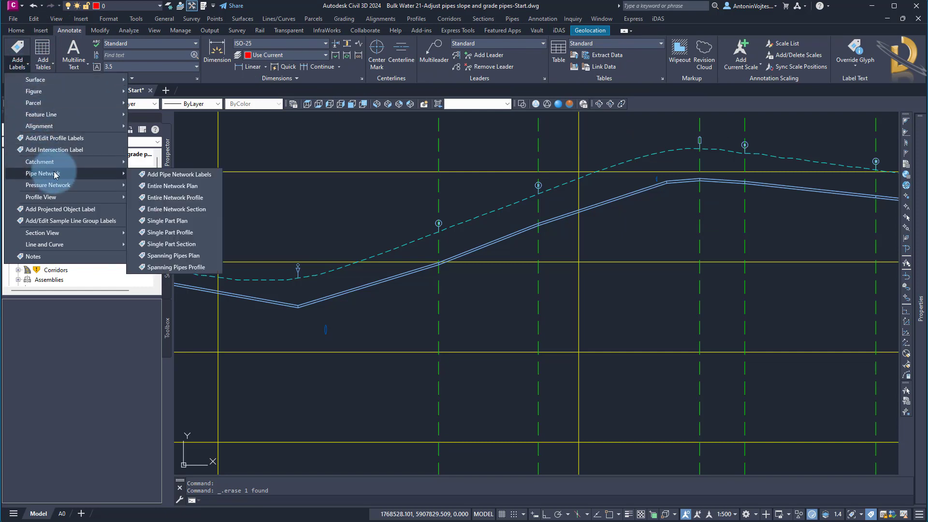
{"action": "left_click", "coordinate": [180, 175]}
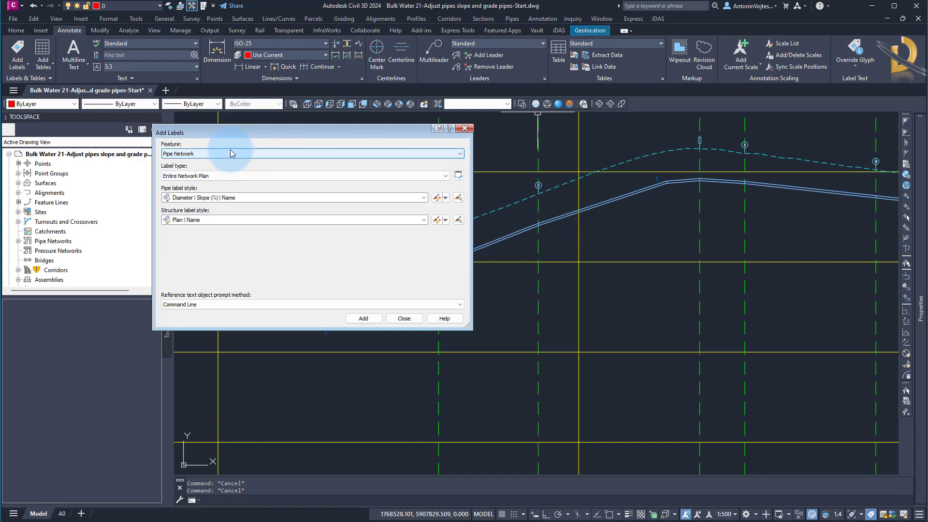
{"action": "left_click", "coordinate": [232, 180]}
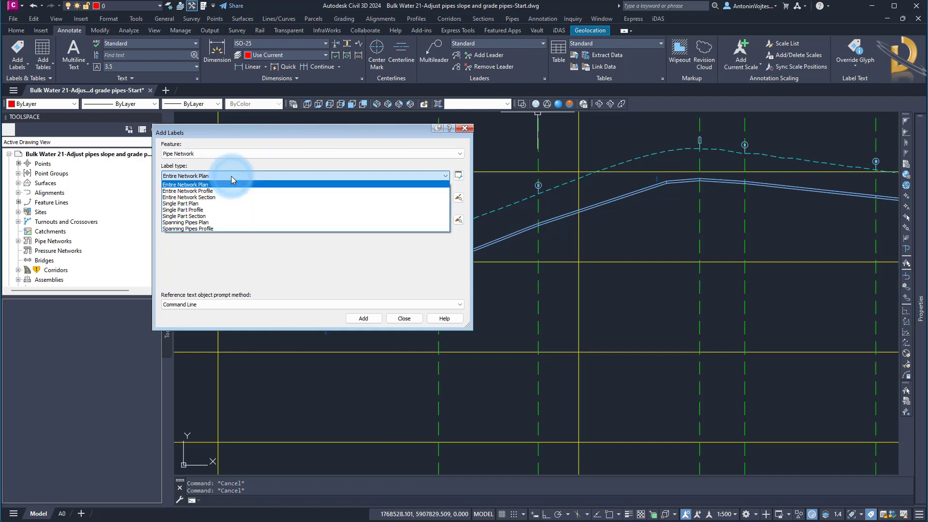
{"action": "left_click", "coordinate": [199, 191]}
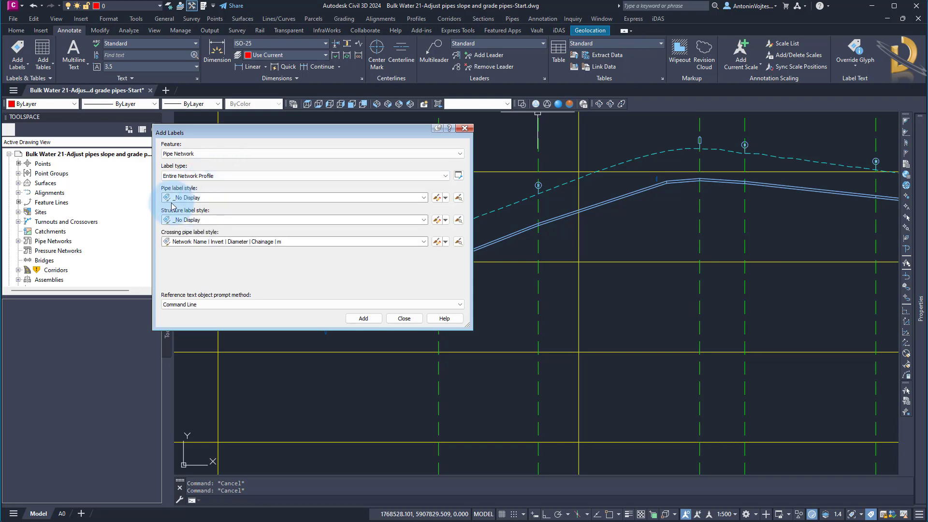
Step: Set the pipe label style to Slope (Rise over Run) and the crossing pipe label style to _No Display
{"action": "left_click", "coordinate": [210, 197]}
{"action": "scroll", "coordinate": [264, 258], "scroll_direction": "down", "scroll_amount": 5}
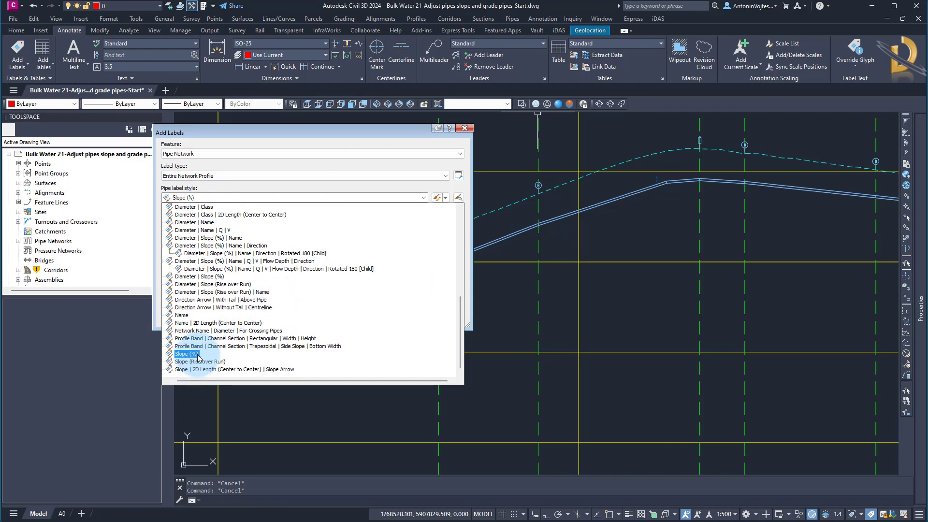
{"action": "left_click", "coordinate": [208, 364]}
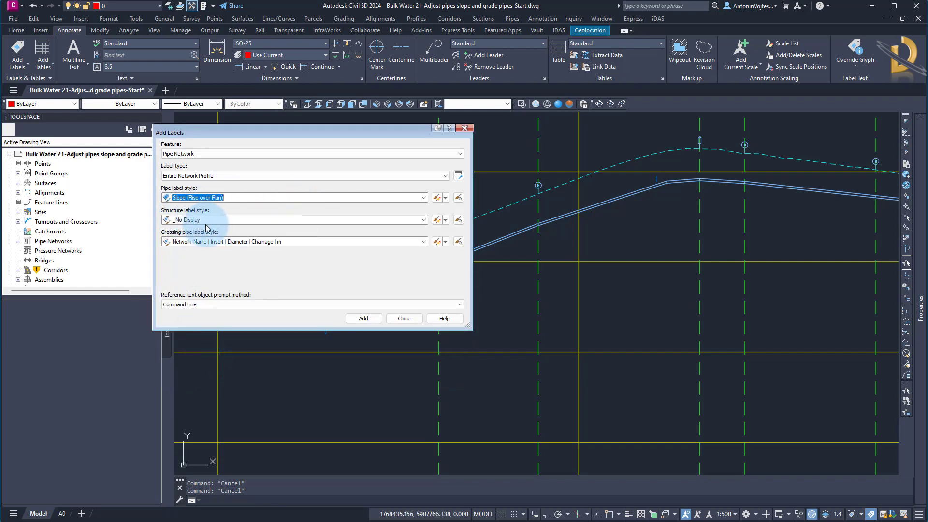
{"action": "left_click", "coordinate": [215, 241]}
{"action": "left_click", "coordinate": [205, 249]}
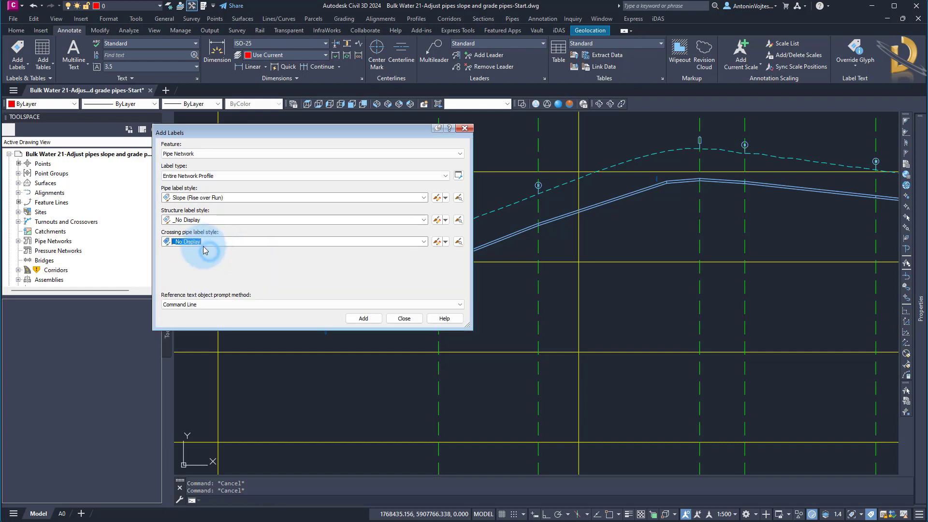
Step: Add the slope labels to the Bulk Water network in the profile view and close the label settings
{"action": "left_click", "coordinate": [361, 319]}
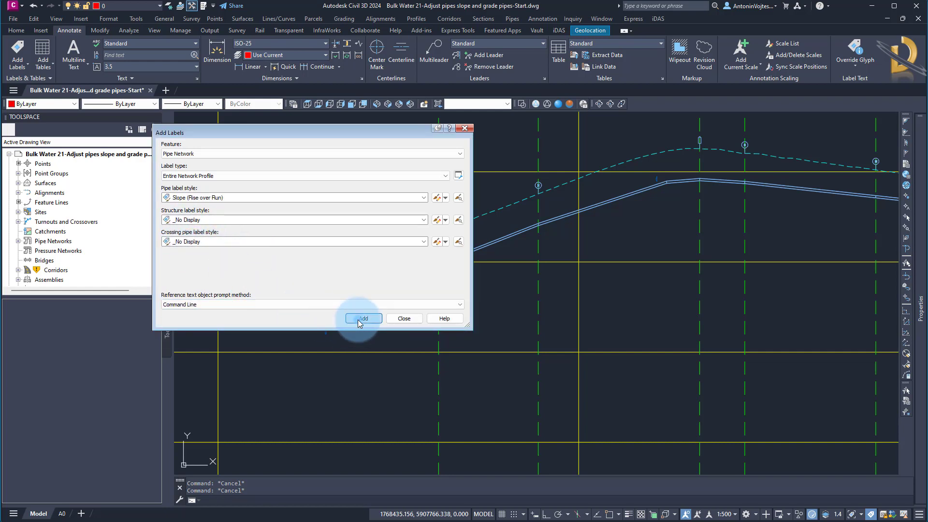
{"action": "left_click", "coordinate": [592, 207]}
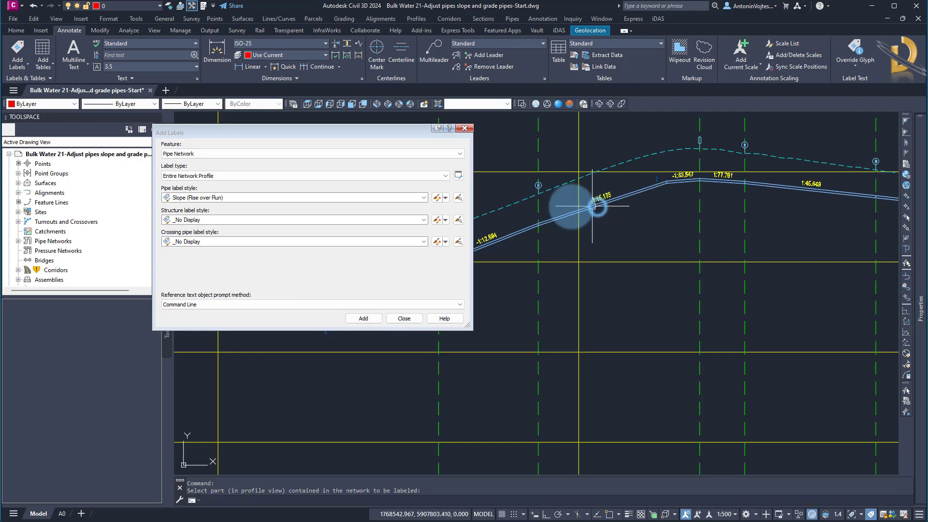
{"action": "left_click", "coordinate": [465, 128]}
{"action": "left_click", "coordinate": [349, 273]}
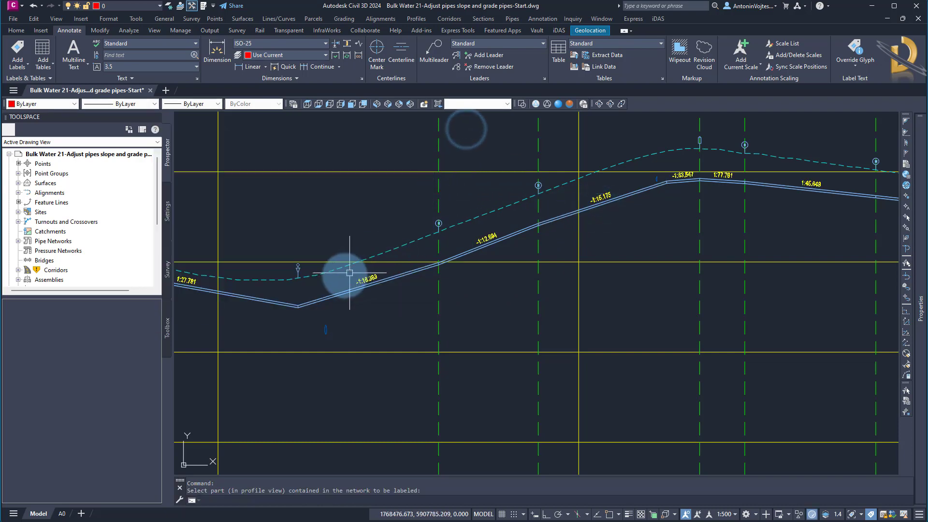
Step: Stretch the uphill end of the -1:16.383 pipe down, and then up above the start of the adjoining pipe
{"action": "scroll", "coordinate": [349, 272], "scroll_direction": "up", "scroll_amount": 4}
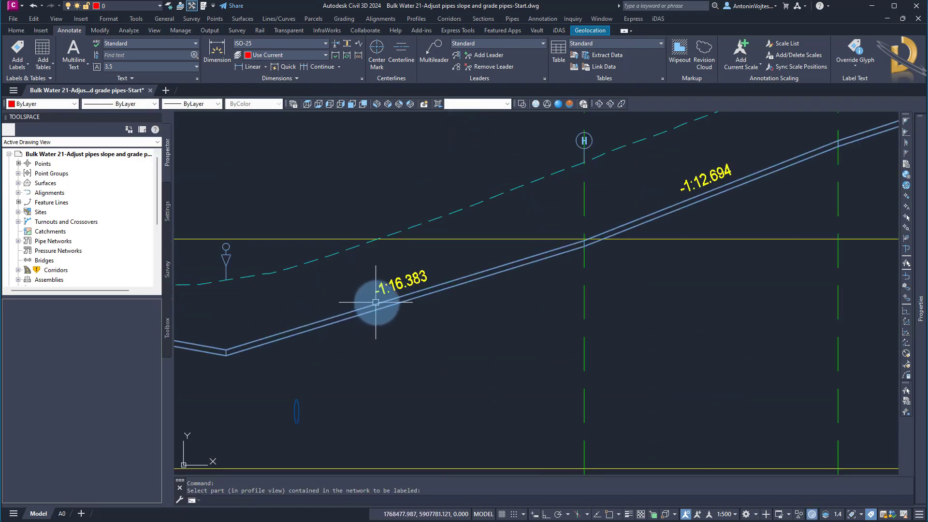
{"action": "scroll", "coordinate": [382, 304], "scroll_direction": "down", "scroll_amount": 4}
{"action": "middle_click_drag", "start_coordinate": [534, 327], "coordinate": [547, 311]}
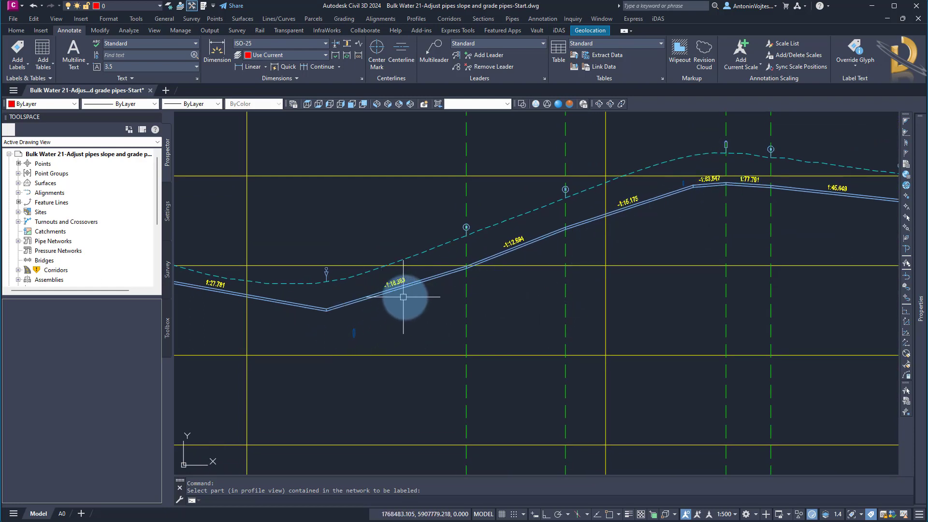
{"action": "scroll", "coordinate": [413, 293], "scroll_direction": "up", "scroll_amount": 2}
{"action": "middle_click_drag", "start_coordinate": [416, 292], "coordinate": [447, 273]}
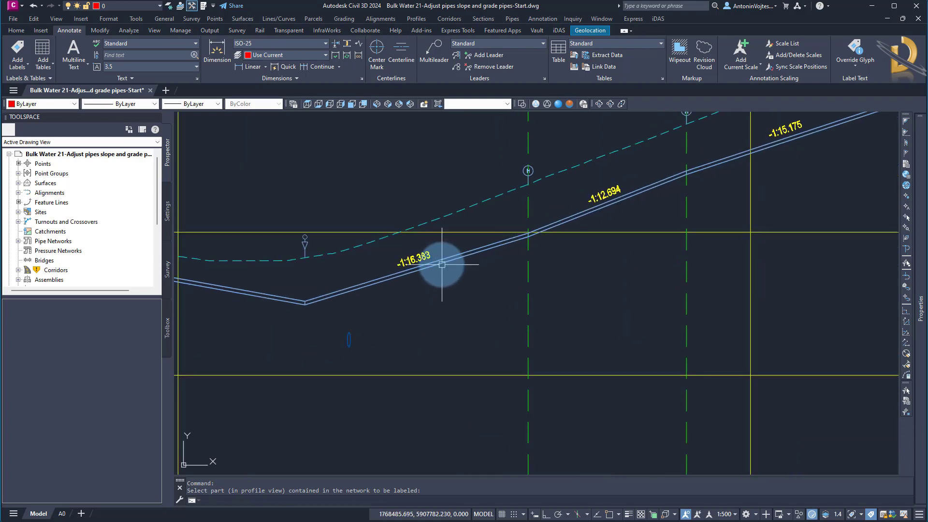
{"action": "left_click", "coordinate": [442, 262]}
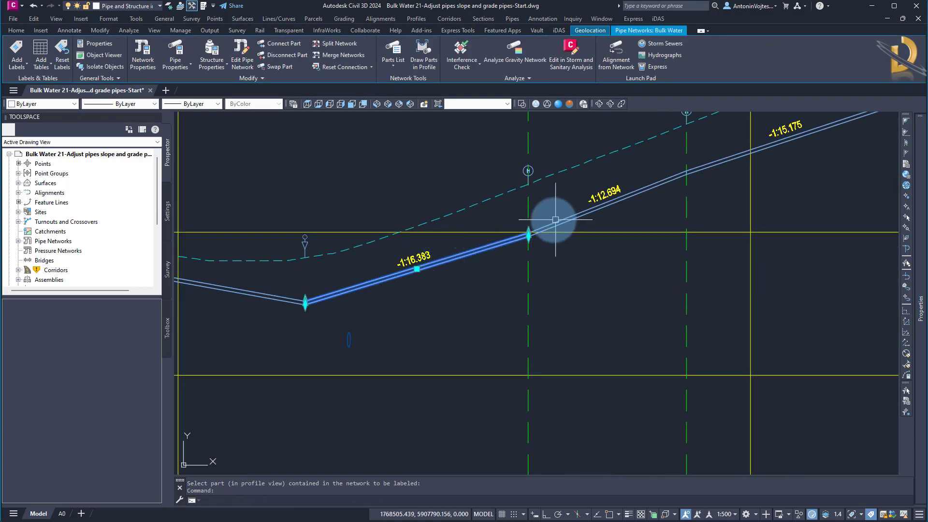
{"action": "scroll", "coordinate": [528, 232], "scroll_direction": "up", "scroll_amount": 4}
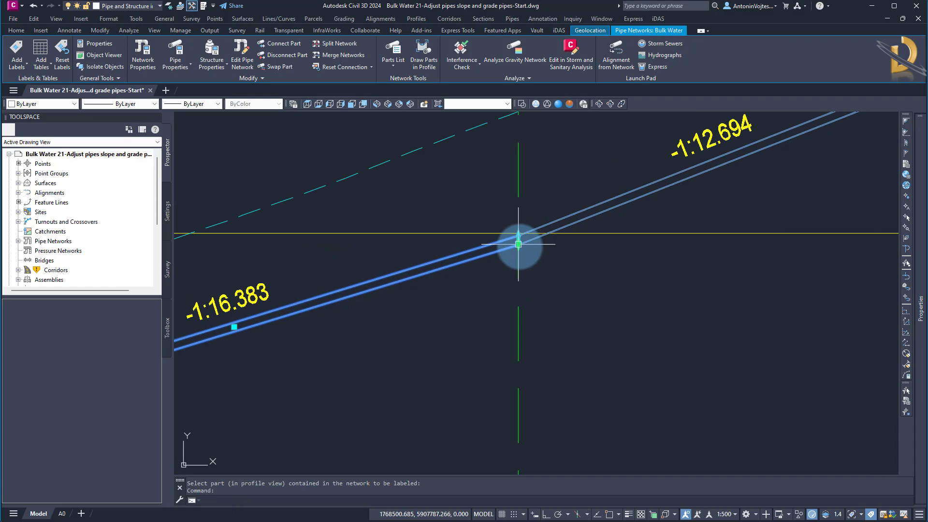
{"action": "left_click", "coordinate": [519, 244]}
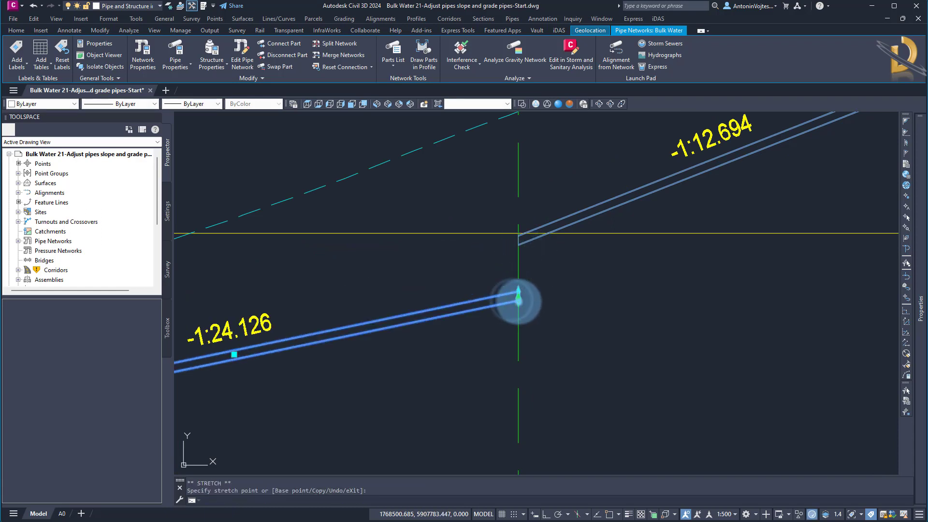
{"action": "left_click", "coordinate": [516, 209]}
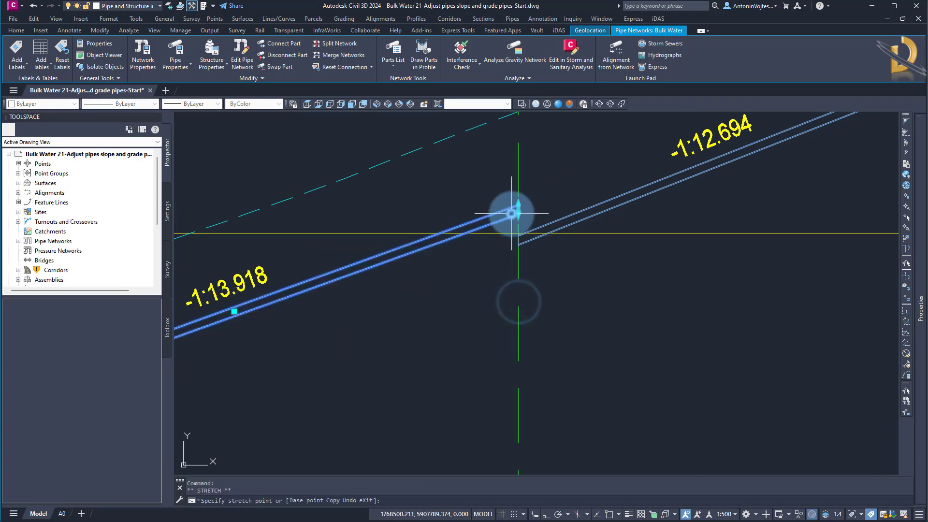
{"action": "key", "text": "Escape"}
Step: Select both adjoining pipes and stretch the -1:12.694 pipe's start up to meet the raised end of its neighbour
{"action": "left_click", "coordinate": [545, 225]}
{"action": "left_click", "coordinate": [503, 216]}
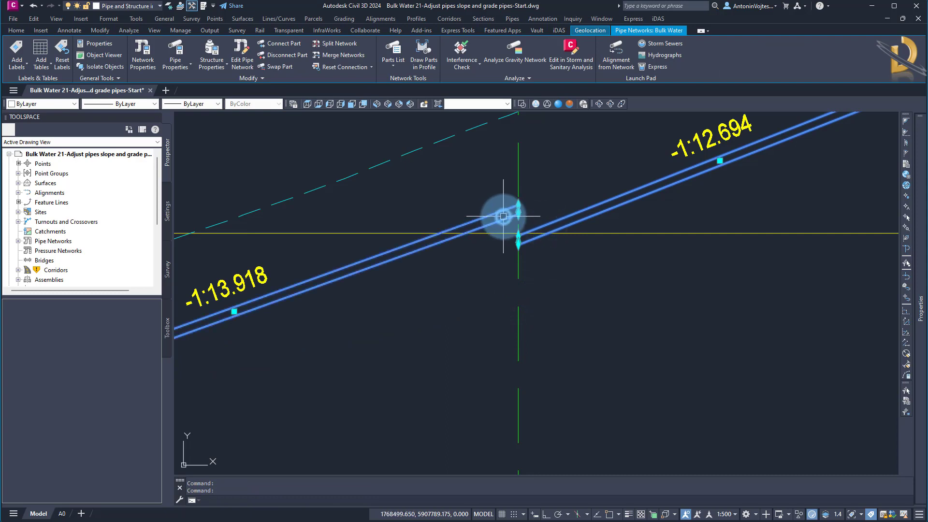
{"action": "scroll", "coordinate": [518, 227], "scroll_direction": "up", "scroll_amount": 6}
{"action": "left_click", "coordinate": [514, 265]}
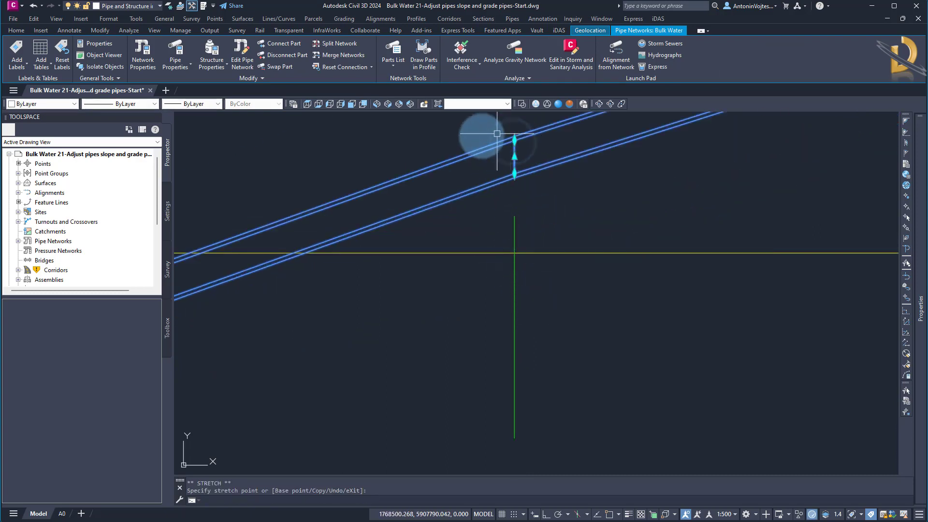
Step: Stretch the shared joint of the two selected pipes downward to slopes of -1:19.712 and -1:10.715, and clear the selection
{"action": "left_click", "coordinate": [514, 174]}
{"action": "scroll", "coordinate": [511, 217], "scroll_direction": "down", "scroll_amount": 4}
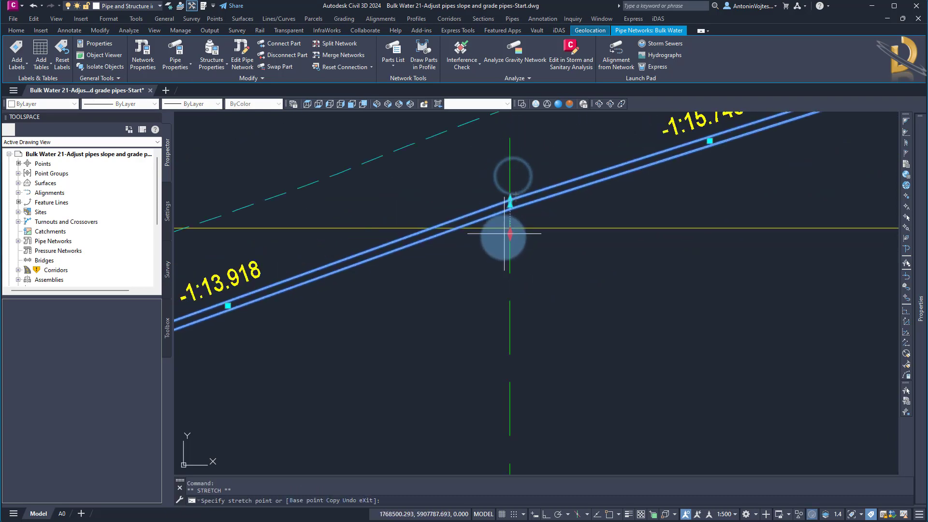
{"action": "left_click", "coordinate": [500, 268]}
{"action": "scroll", "coordinate": [447, 281], "scroll_direction": "down", "scroll_amount": 4}
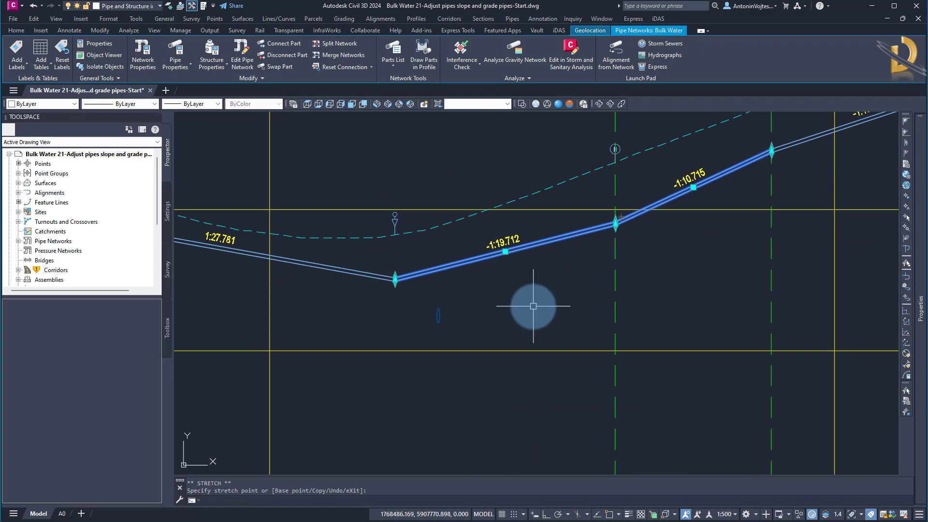
{"action": "key", "text": "Escape"}
Step: Open the pipe properties of the -1:19.712 pipe in the profile view and move the dialog clear of that pipe
{"action": "mouse_move", "coordinate": [503, 256]}
{"action": "middle_mouse_down"}
{"action": "mouse_move", "coordinate": [669, 383]}
{"action": "mouse_move", "coordinate": [721, 360]}
{"action": "mouse_move", "coordinate": [741, 372]}
{"action": "middle_mouse_up"}
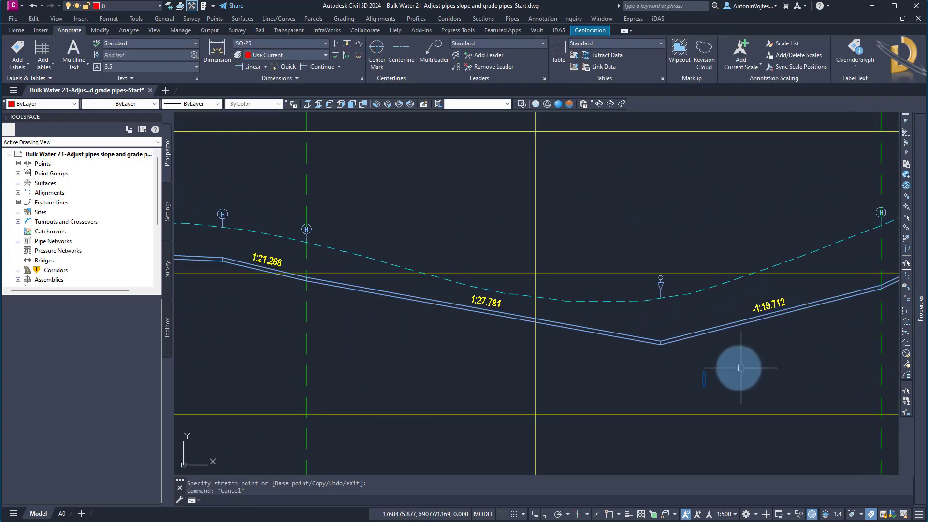
{"action": "left_click", "coordinate": [713, 334]}
{"action": "right_click", "coordinate": [708, 331]}
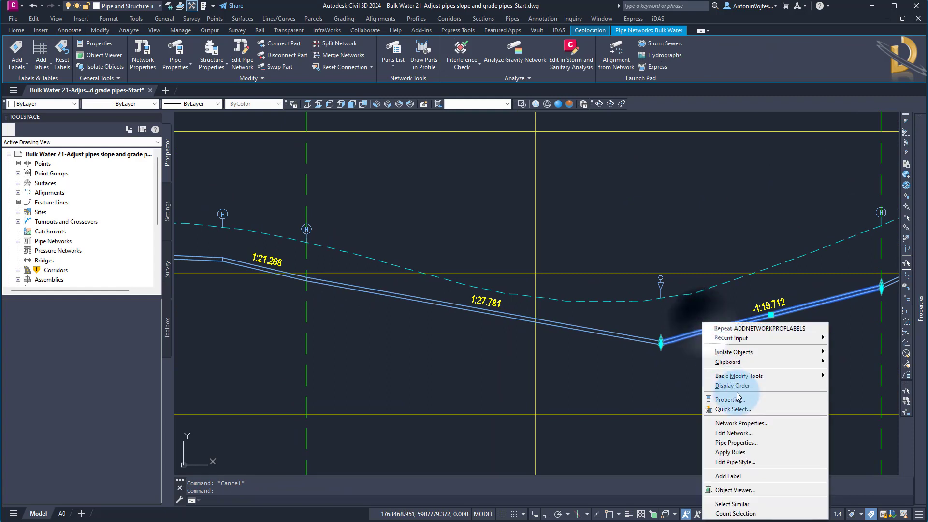
{"action": "left_click", "coordinate": [731, 443]}
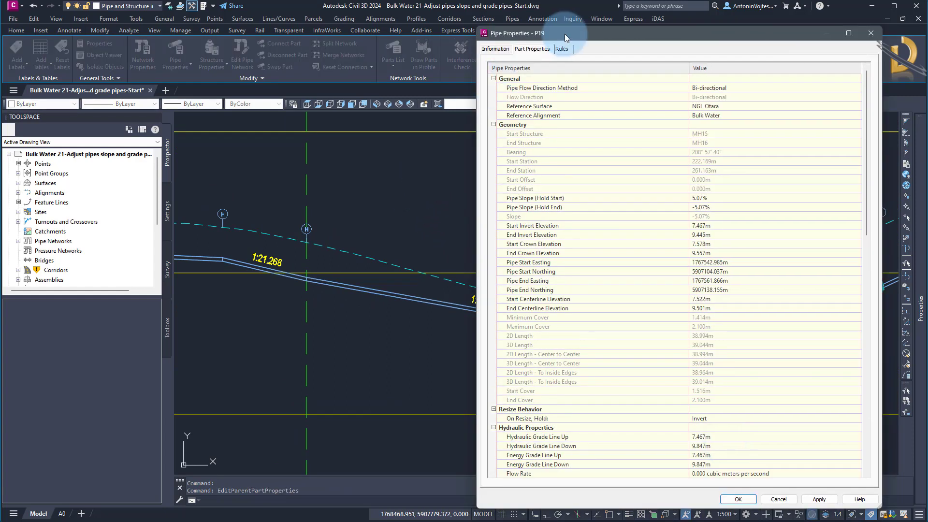
{"action": "left_click_drag", "start_coordinate": [564, 34], "coordinate": [157, 7]}
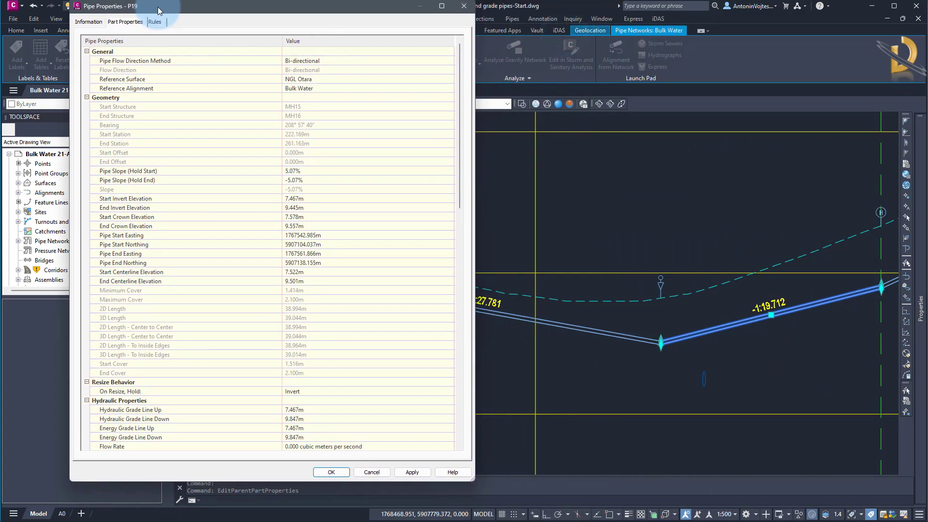
Step: Apply a Pipe Slope (Hold Start) of 6% and finally 7% to the pipe, and close its properties
{"action": "left_click", "coordinate": [119, 179]}
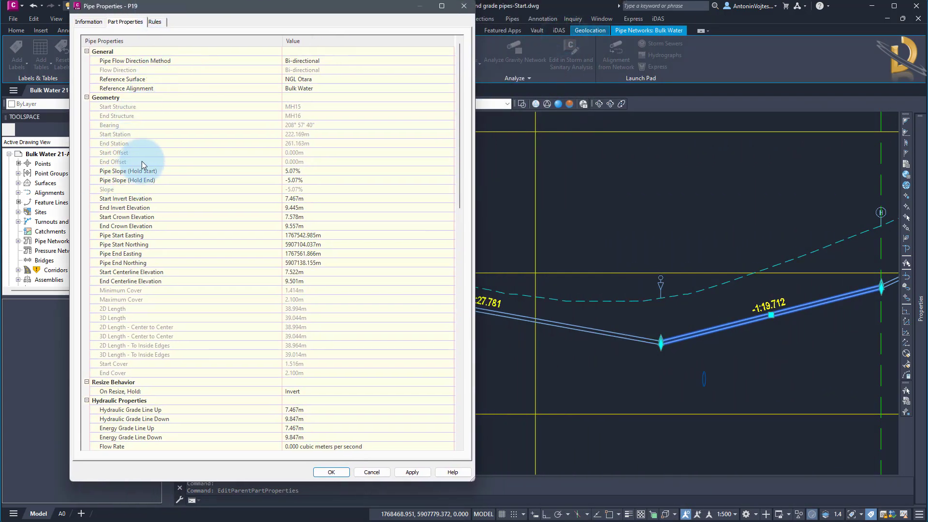
{"action": "left_click", "coordinate": [152, 171]}
{"action": "left_click", "coordinate": [311, 171]}
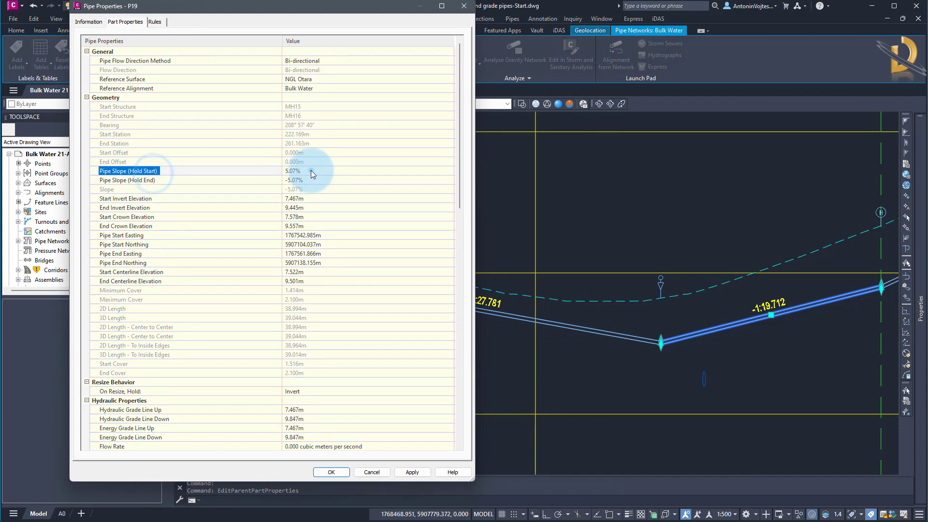
{"action": "left_click", "coordinate": [311, 170]}
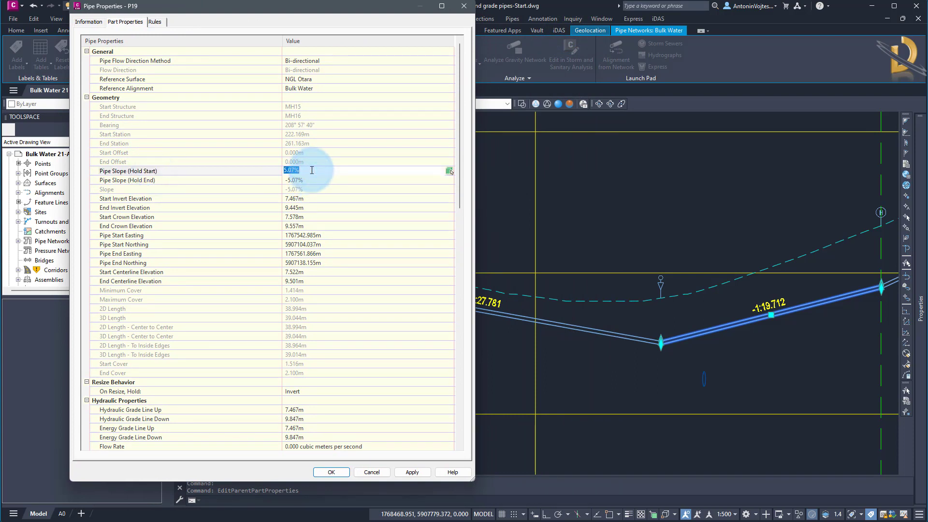
{"action": "left_click", "coordinate": [521, 249]}
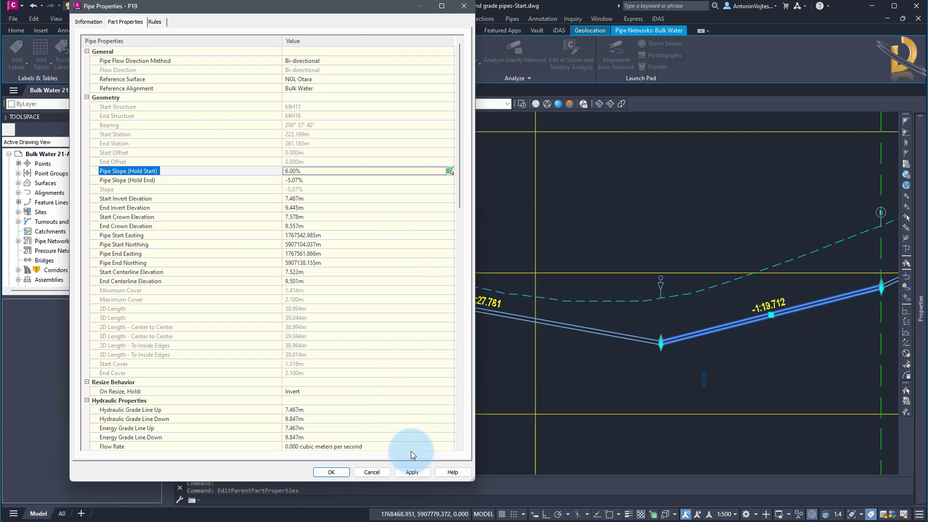
{"action": "left_click", "coordinate": [412, 473]}
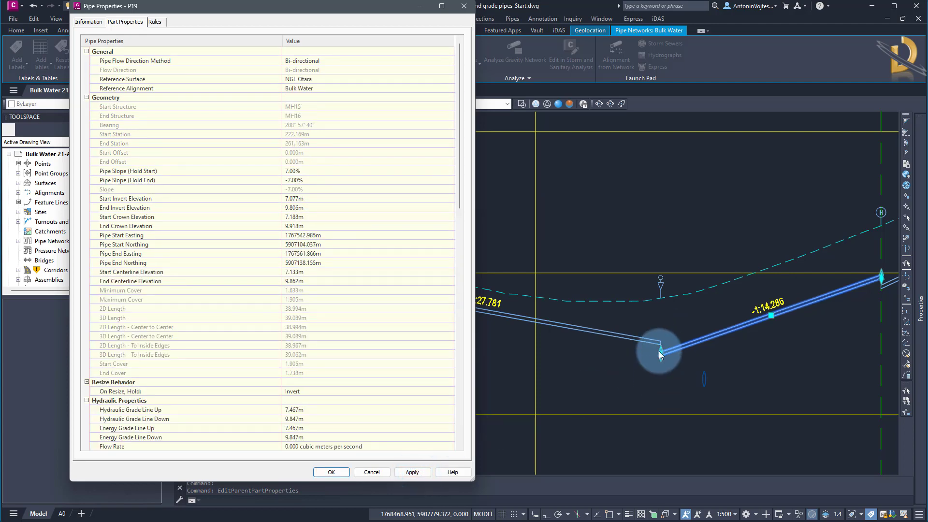
{"action": "left_click", "coordinate": [372, 472]}
Step: Select the 1:27.781 and -1:14.286 pipes and stretch the 1:27.781 pipe's end down to the start of its neighbour
{"action": "middle_click_drag", "start_coordinate": [555, 404], "coordinate": [386, 321]}
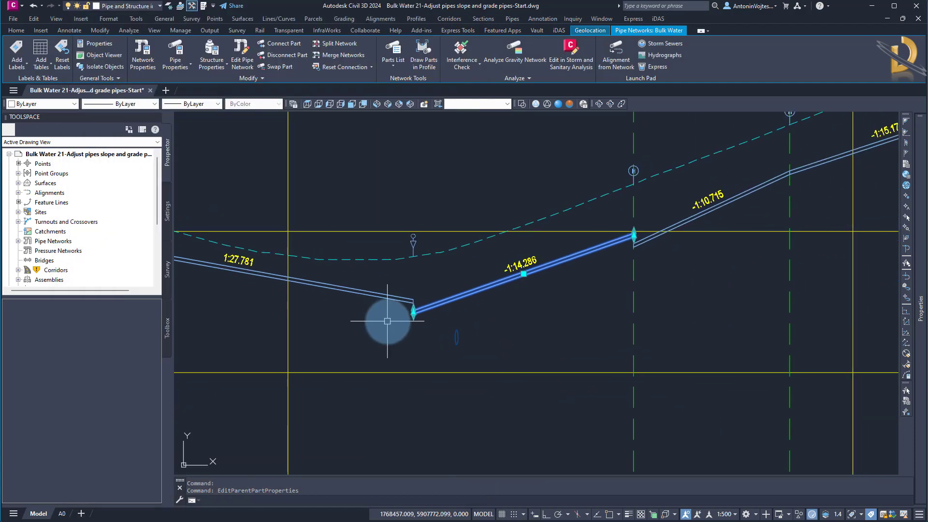
{"action": "left_click", "coordinate": [406, 314]}
{"action": "scroll", "coordinate": [414, 304], "scroll_direction": "up", "scroll_amount": 5}
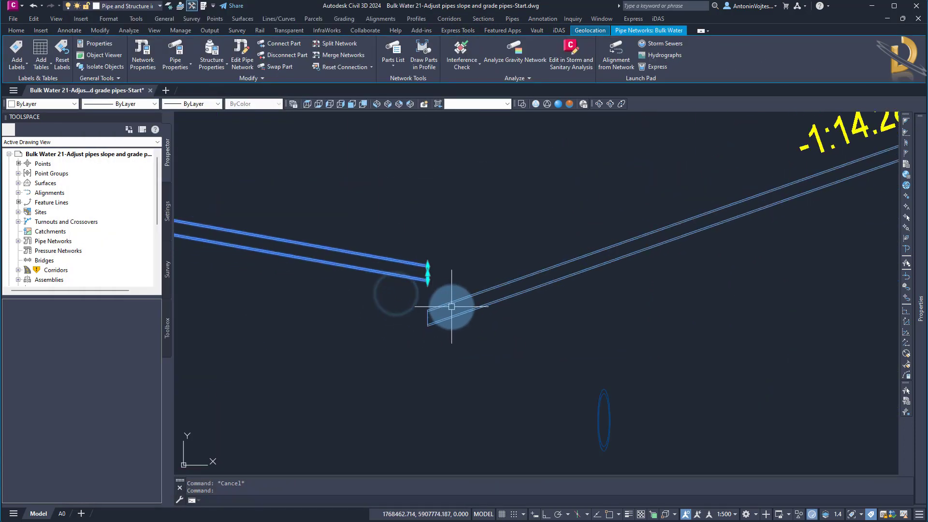
{"action": "left_click", "coordinate": [427, 279]}
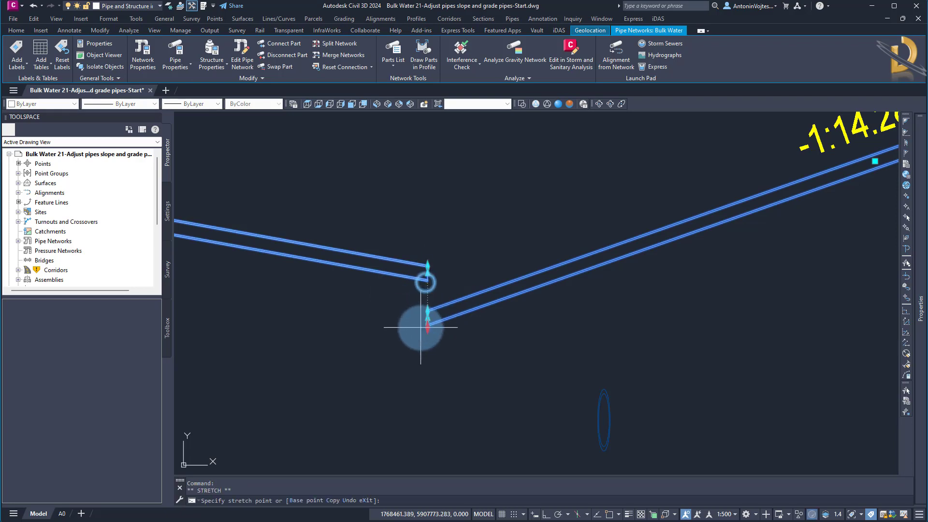
{"action": "left_click", "coordinate": [427, 322]}
Step: Stretch the start of the -1:10.715 pipe up to meet the end of the -1:14.286 pipe, and clear the selection
{"action": "scroll", "coordinate": [362, 336], "scroll_direction": "down", "scroll_amount": 3}
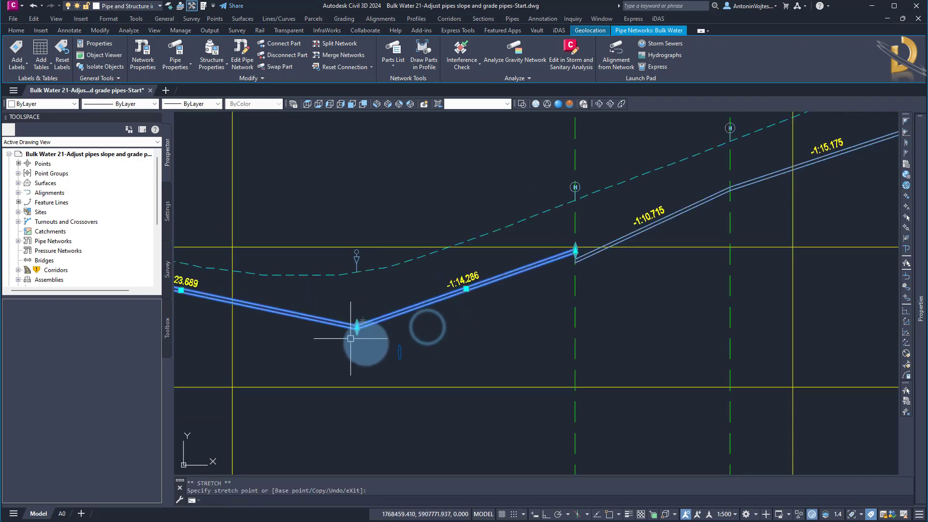
{"action": "scroll", "coordinate": [609, 252], "scroll_direction": "up", "scroll_amount": 3}
{"action": "left_click", "coordinate": [516, 305]}
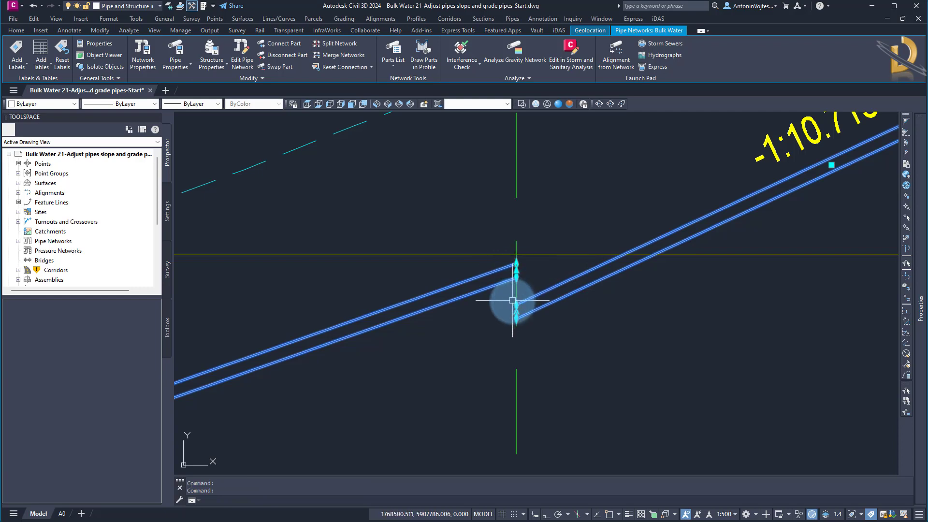
{"action": "left_click", "coordinate": [517, 265]}
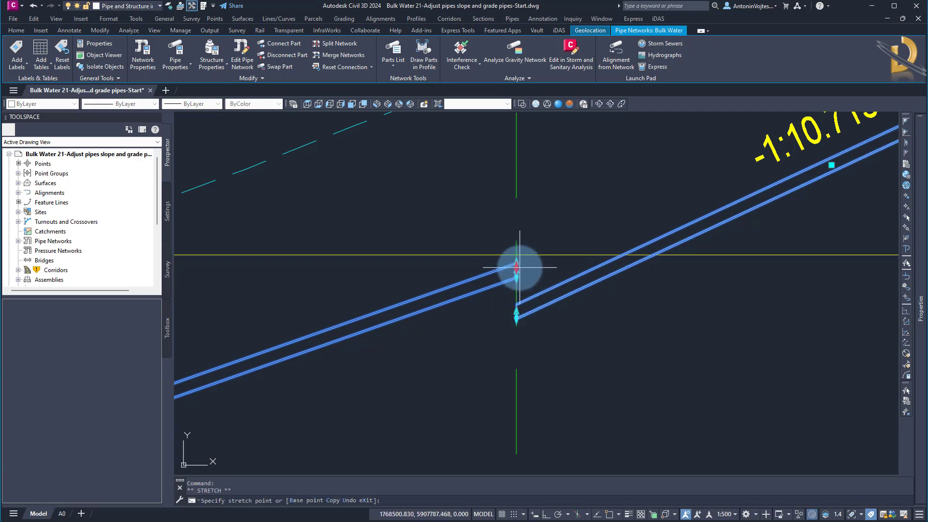
{"action": "scroll", "coordinate": [516, 265], "scroll_direction": "down", "scroll_amount": 6}
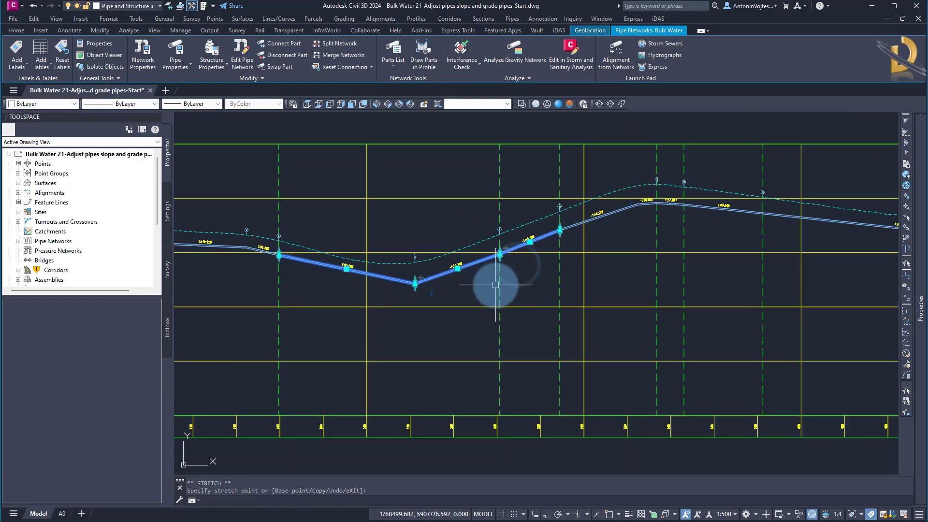
{"action": "middle_click_drag", "start_coordinate": [539, 279], "coordinate": [499, 294]}
{"action": "key", "text": "Escape"}
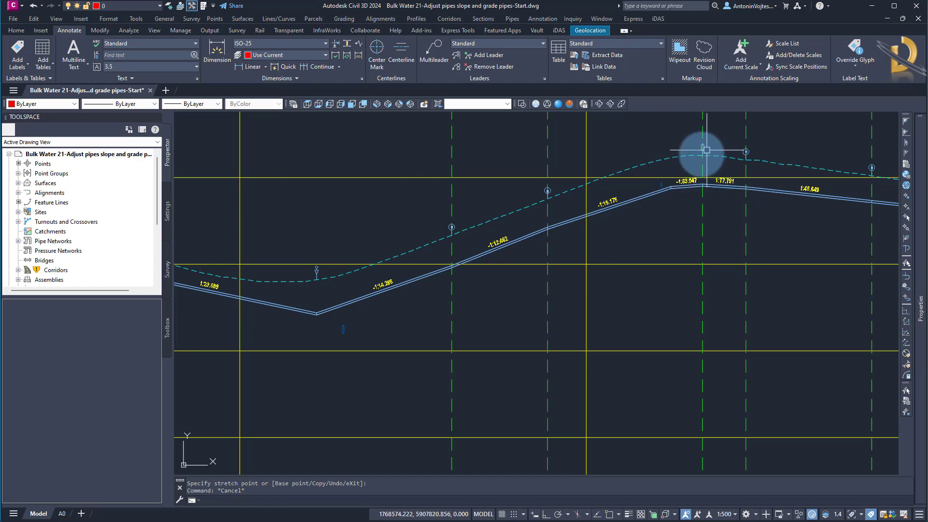
Step: Start Grade Pipes with the structure at the profile's low point as start and the one at the crest as end
{"action": "middle_click_drag", "start_coordinate": [570, 261], "coordinate": [548, 302]}
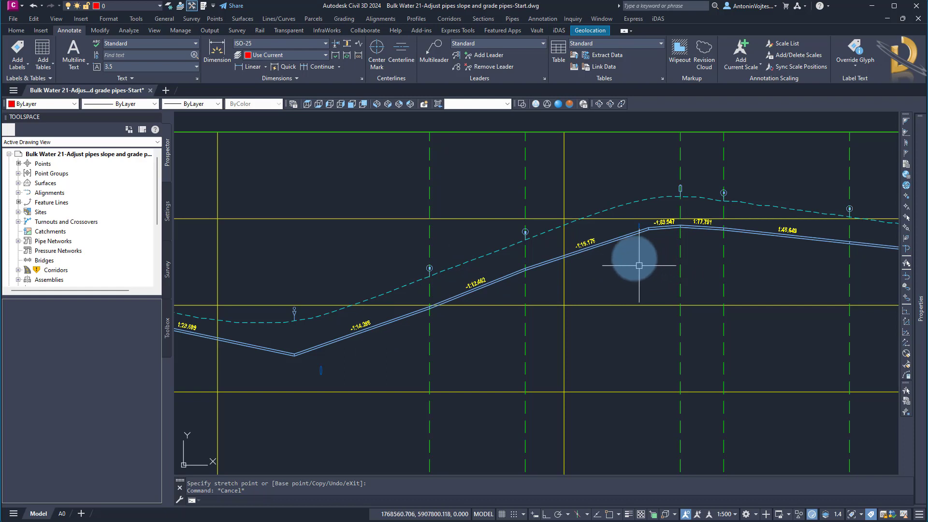
{"action": "left_click", "coordinate": [562, 31]}
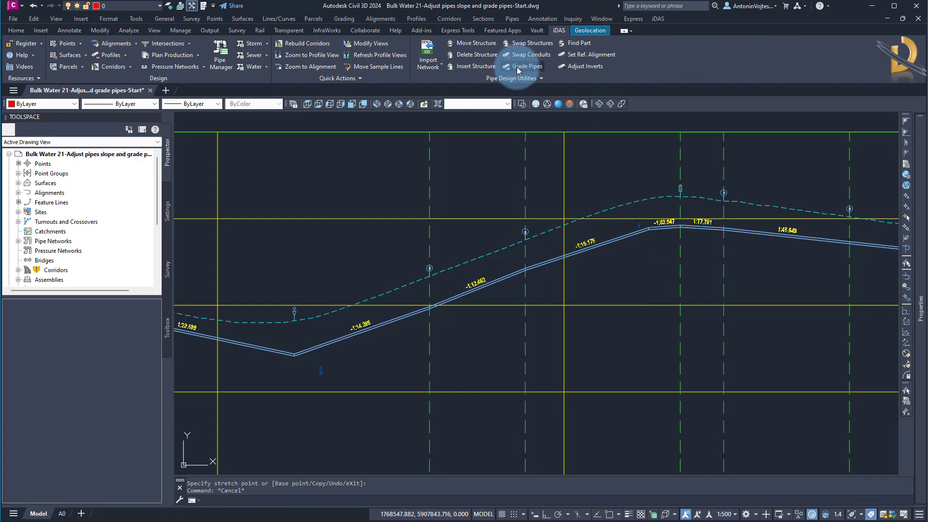
{"action": "left_click", "coordinate": [517, 71]}
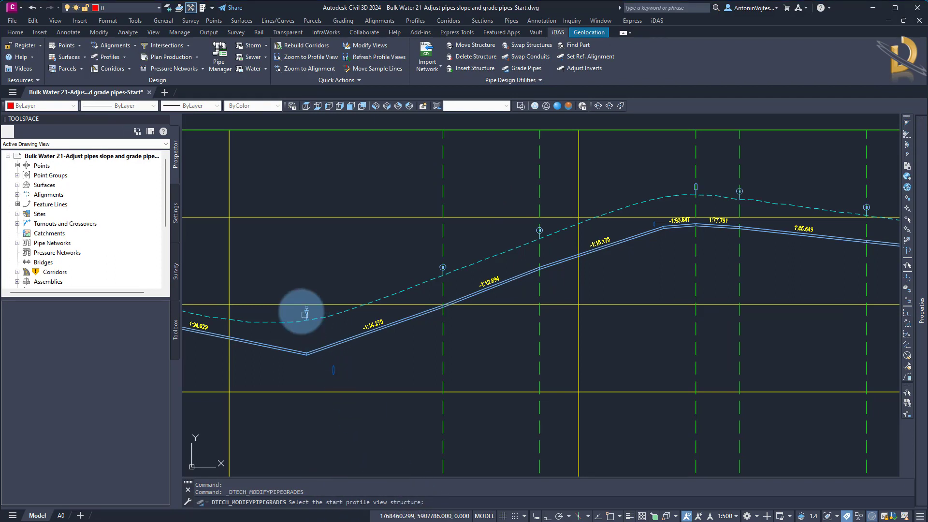
{"action": "left_click", "coordinate": [307, 312]}
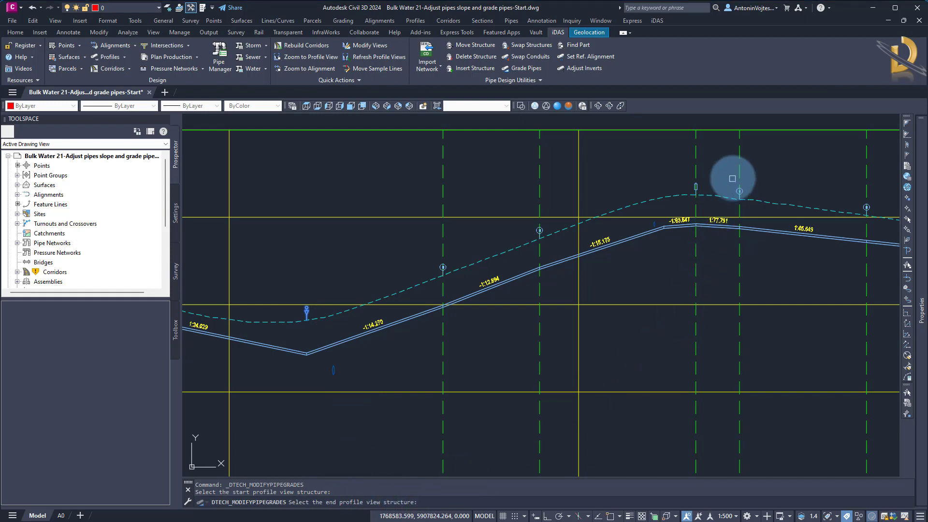
{"action": "left_click", "coordinate": [697, 182]}
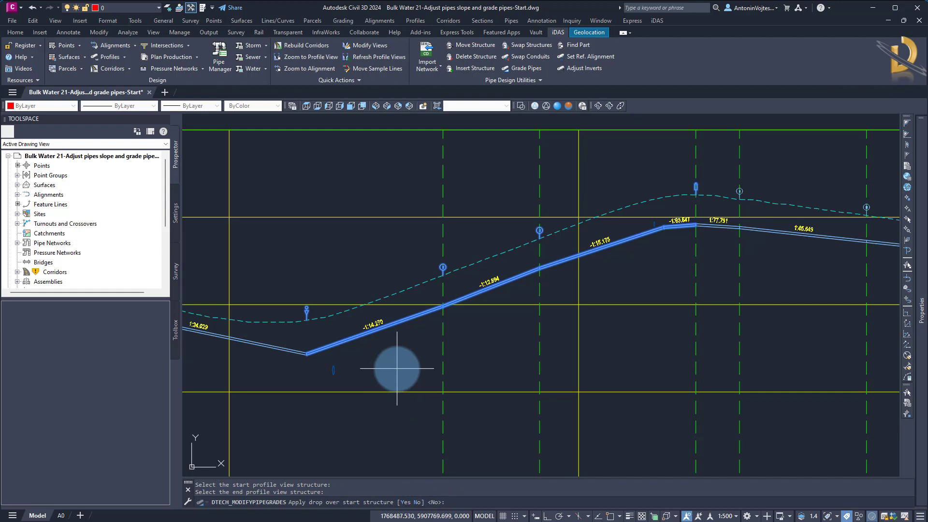
Step: Grade the pipe run at 1 in -15.054 with no start structure drop, crown matching and 0 drop over structures, and end the command
{"action": "key", "text": "Return"}
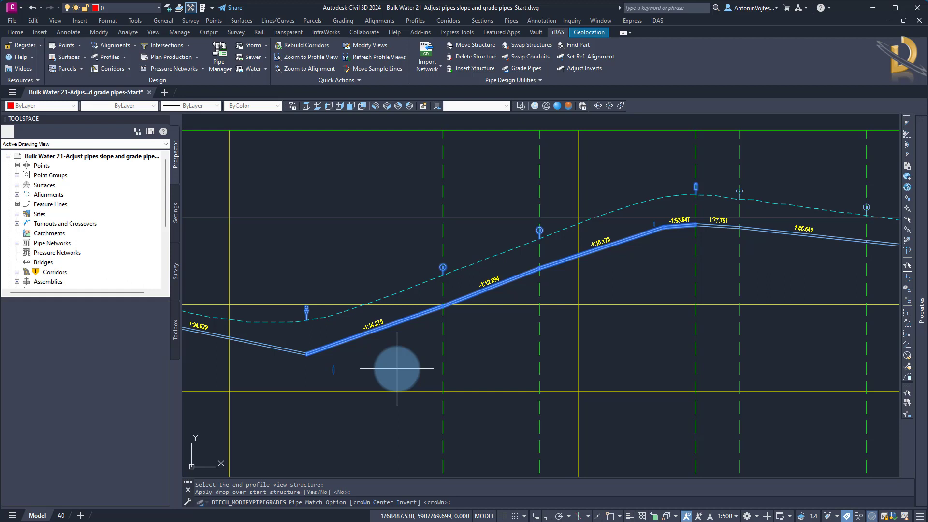
{"action": "key", "text": "Return"}
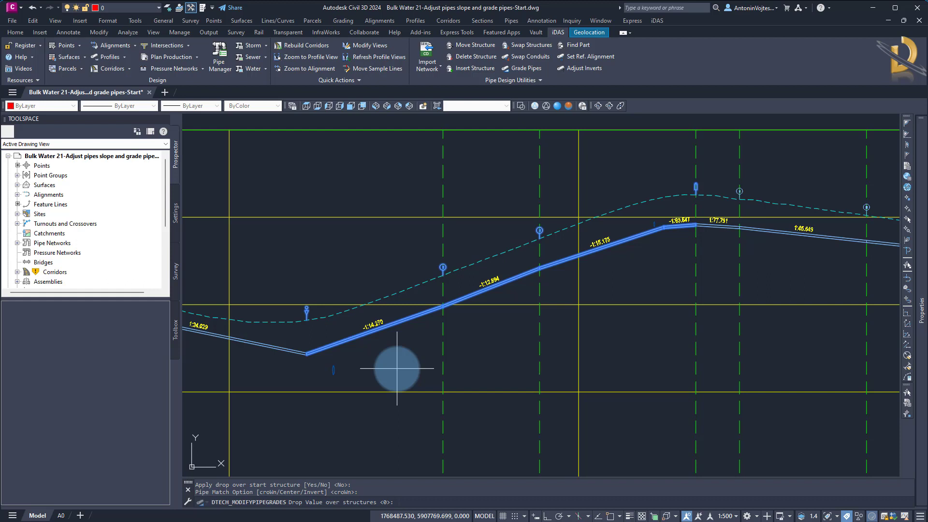
{"action": "key", "text": "Return"}
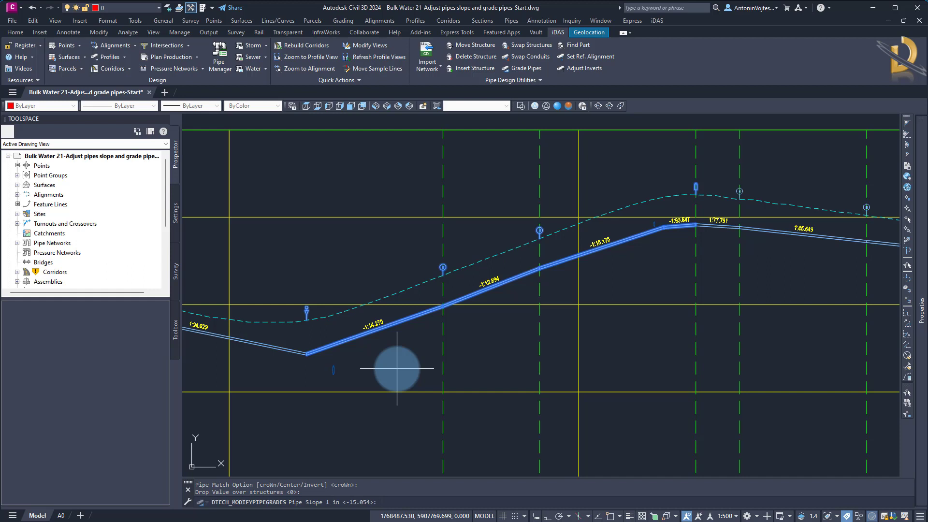
{"action": "key", "text": "Return"}
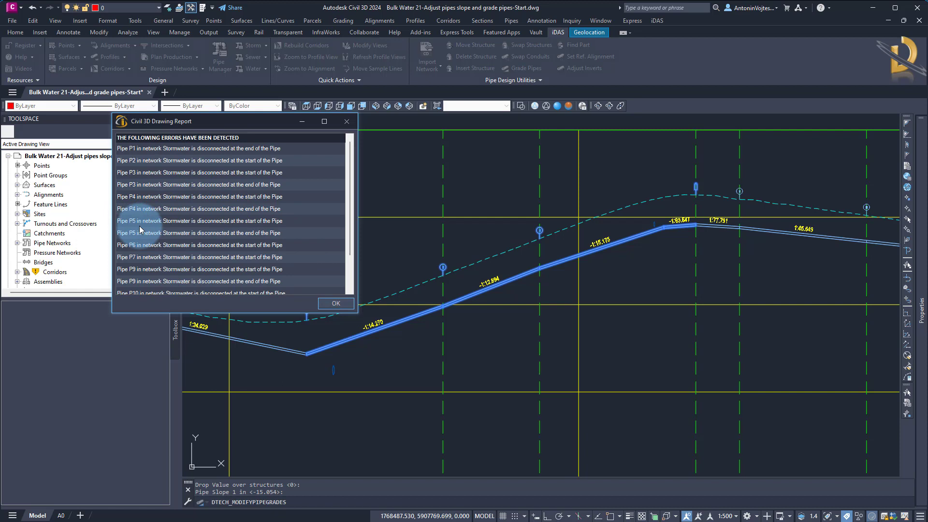
{"action": "left_click", "coordinate": [337, 306]}
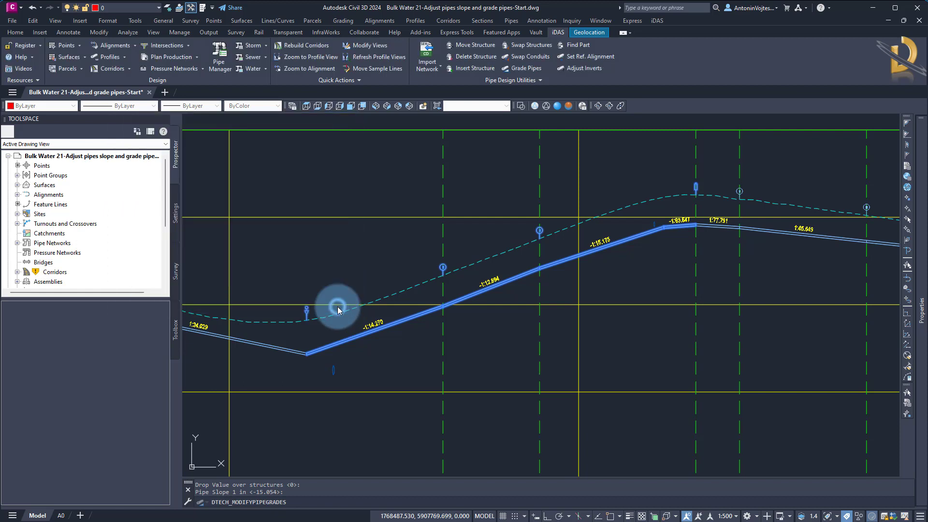
{"action": "key", "text": "Return"}
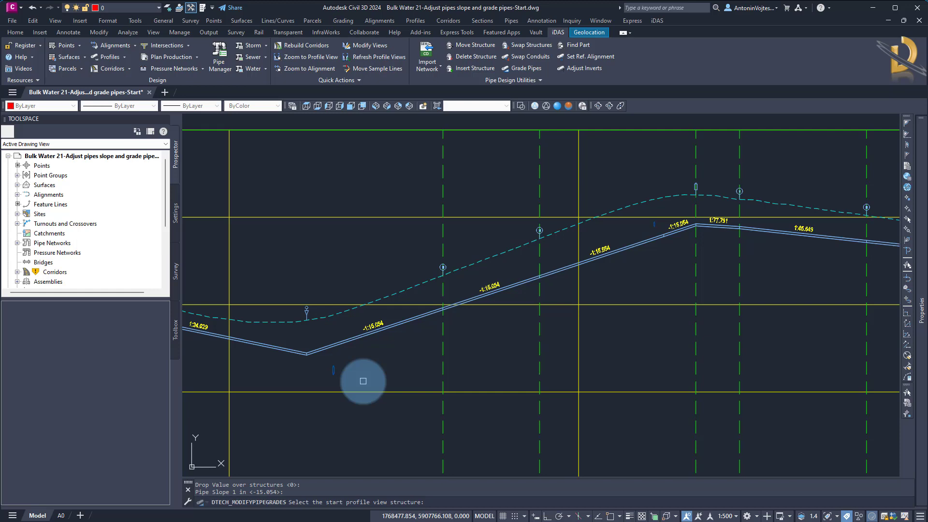
{"action": "key", "text": "Escape"}
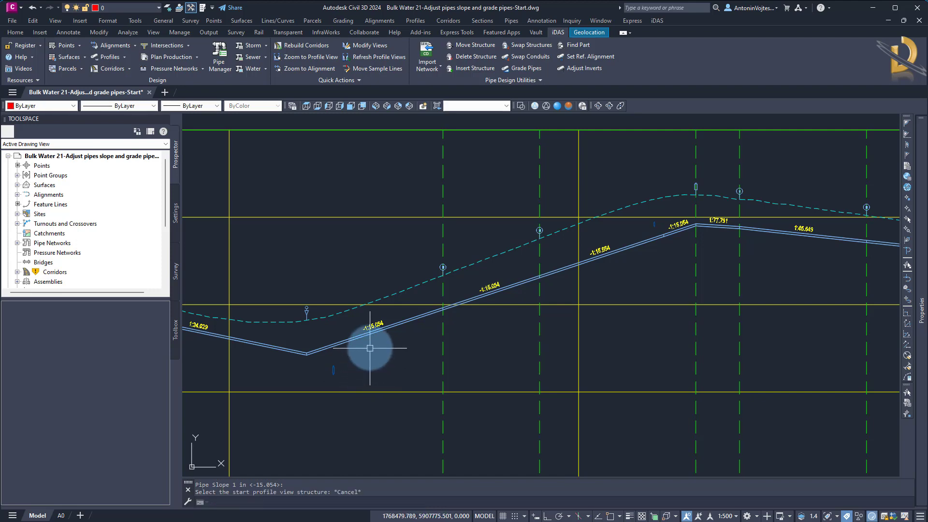
Step: Delete the intermediate structure joining the last two -1:15.054 pipes before the crest, keeping the pipe on its downhill side, and end the command
{"action": "scroll", "coordinate": [369, 331], "scroll_direction": "up", "scroll_amount": 5}
{"action": "scroll", "coordinate": [444, 281], "scroll_direction": "down", "scroll_amount": 4}
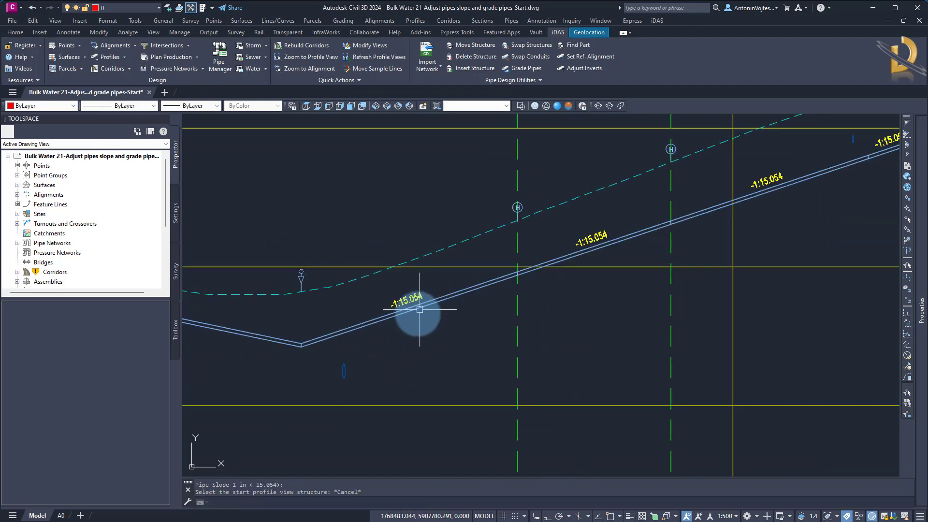
{"action": "scroll", "coordinate": [706, 222], "scroll_direction": "up", "scroll_amount": 2}
{"action": "scroll", "coordinate": [629, 270], "scroll_direction": "down", "scroll_amount": 3}
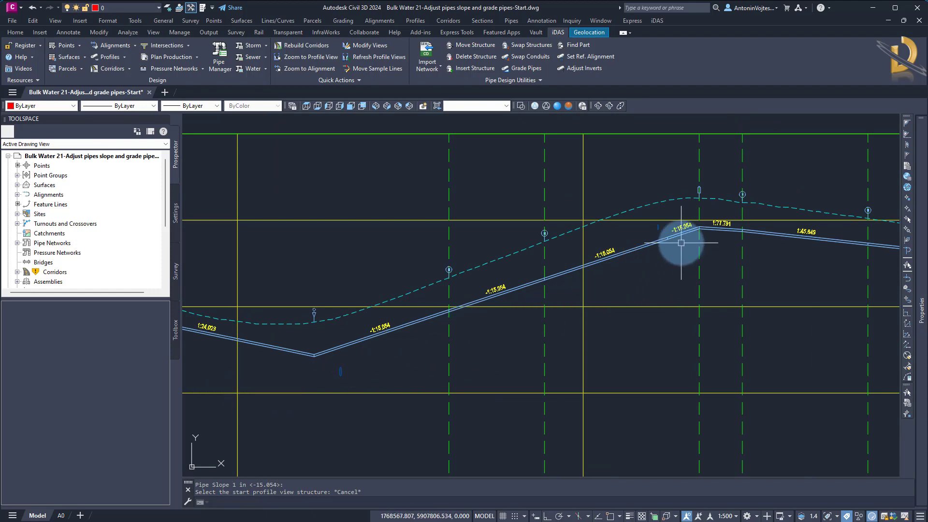
{"action": "scroll", "coordinate": [677, 244], "scroll_direction": "up", "scroll_amount": 4}
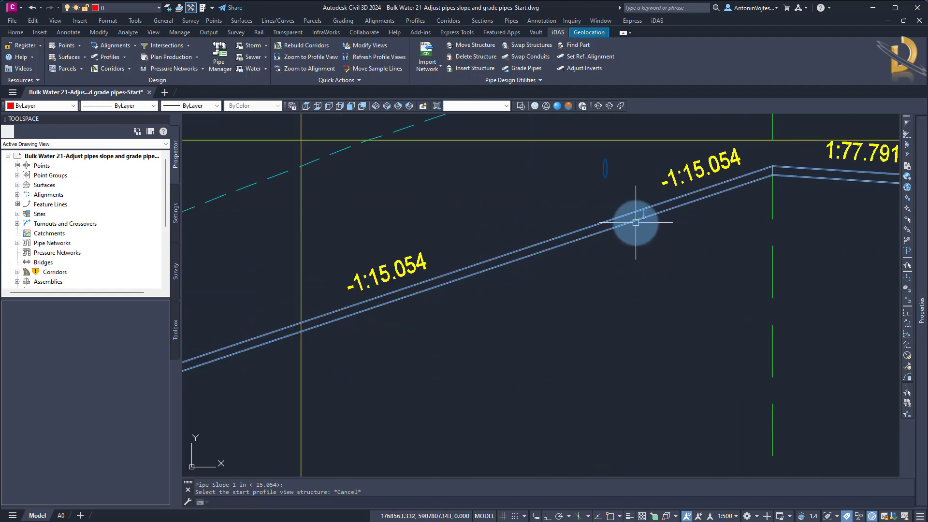
{"action": "scroll", "coordinate": [642, 230], "scroll_direction": "down", "scroll_amount": 2}
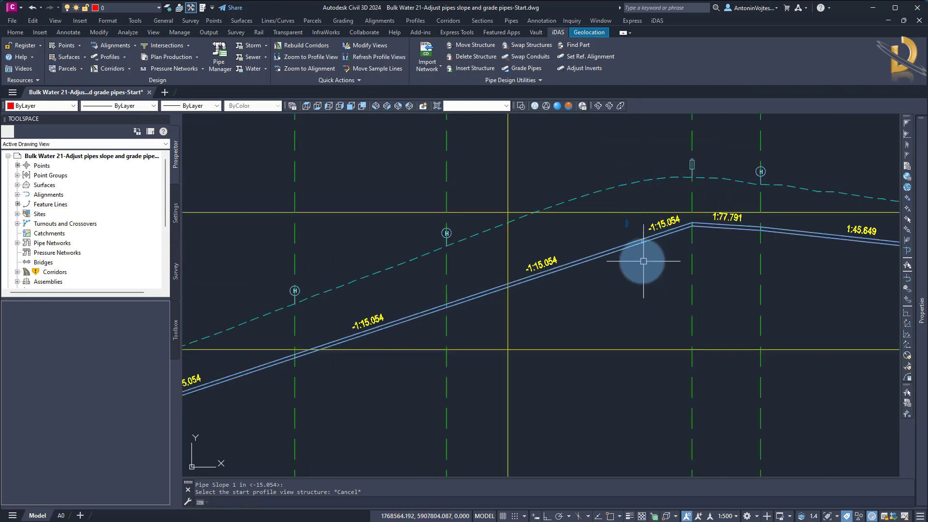
{"action": "left_click", "coordinate": [467, 64]}
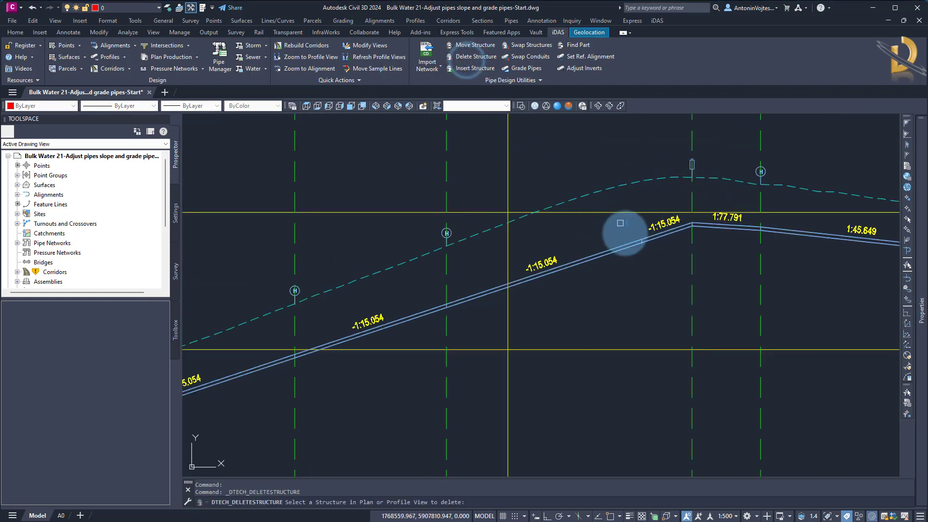
{"action": "scroll", "coordinate": [623, 235], "scroll_direction": "up", "scroll_amount": 4}
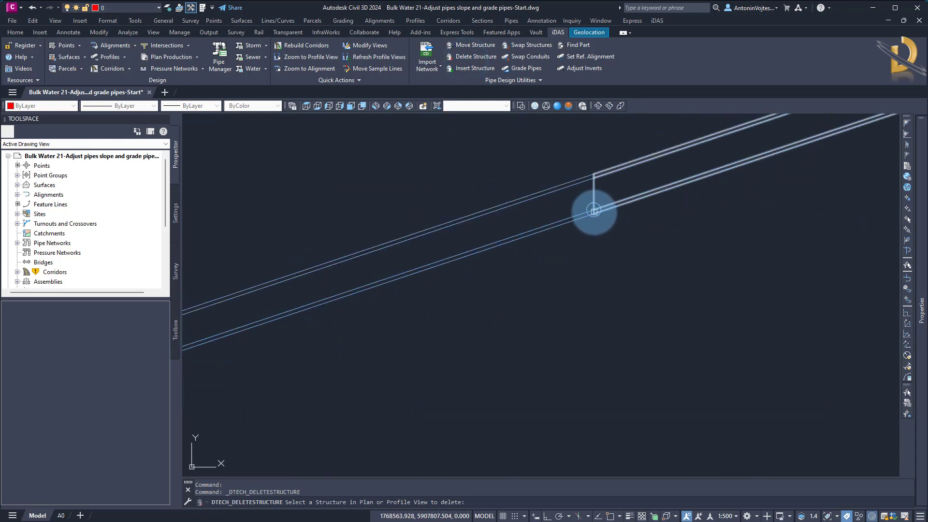
{"action": "scroll", "coordinate": [592, 208], "scroll_direction": "up", "scroll_amount": 3}
{"action": "left_click", "coordinate": [596, 216]}
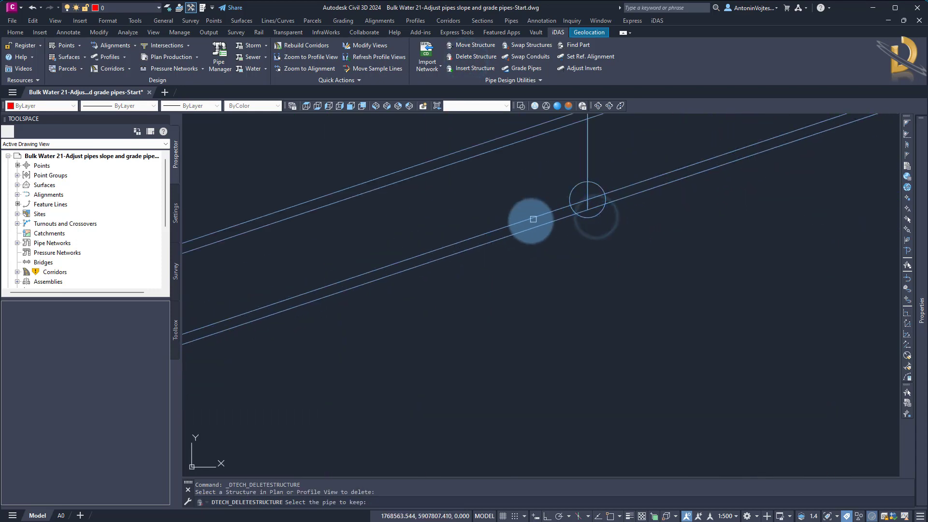
{"action": "left_click", "coordinate": [527, 221]}
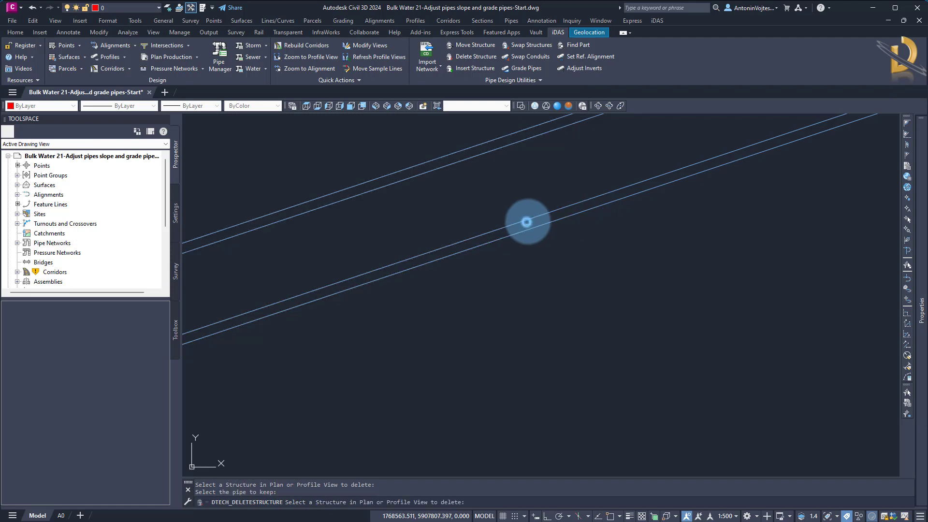
{"action": "scroll", "coordinate": [560, 285], "scroll_direction": "down", "scroll_amount": 3}
{"action": "scroll", "coordinate": [566, 291], "scroll_direction": "down", "scroll_amount": 2}
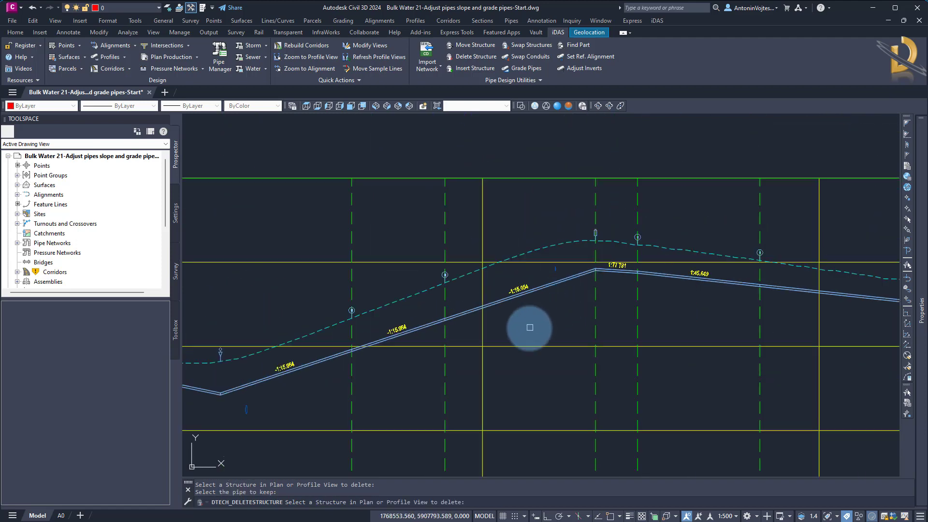
{"action": "scroll", "coordinate": [532, 323], "scroll_direction": "up", "scroll_amount": 7}
{"action": "key", "text": "Escape"}
{"action": "scroll", "coordinate": [554, 252], "scroll_direction": "down", "scroll_amount": 5}
{"action": "scroll", "coordinate": [540, 278], "scroll_direction": "down", "scroll_amount": 2}
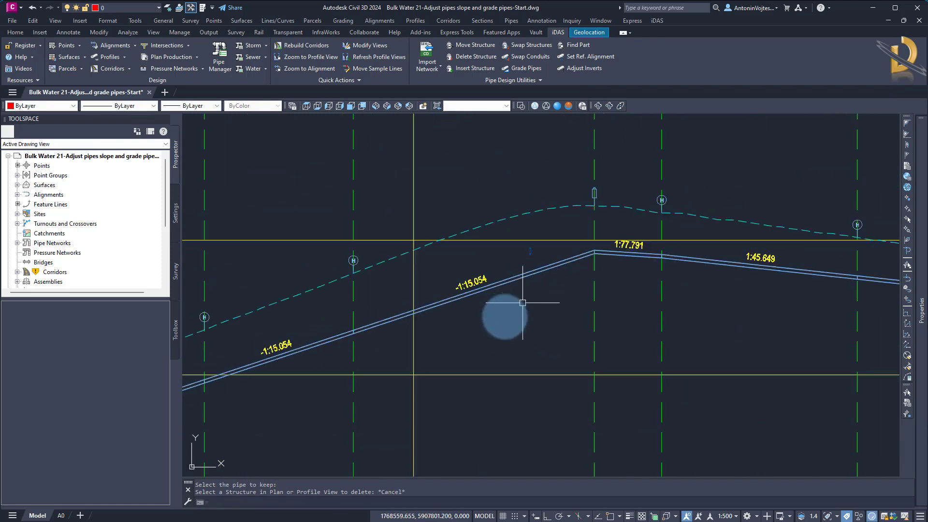
Step: Stretch the start of the uphill run's first pipe at the low point down below the end of the adjoining incoming pipe
{"action": "middle_click_drag", "start_coordinate": [435, 348], "coordinate": [673, 269]}
{"action": "scroll", "coordinate": [442, 320], "scroll_direction": "down", "scroll_amount": 2}
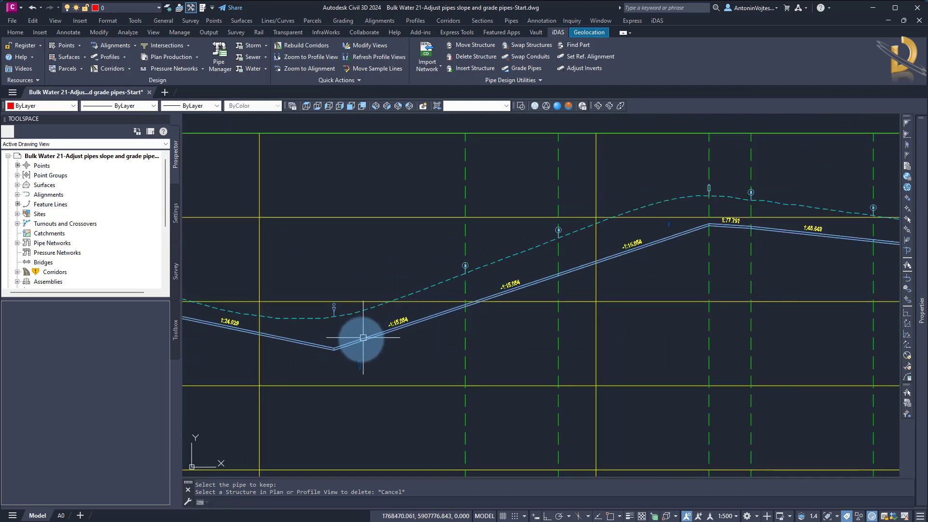
{"action": "left_click", "coordinate": [359, 338]}
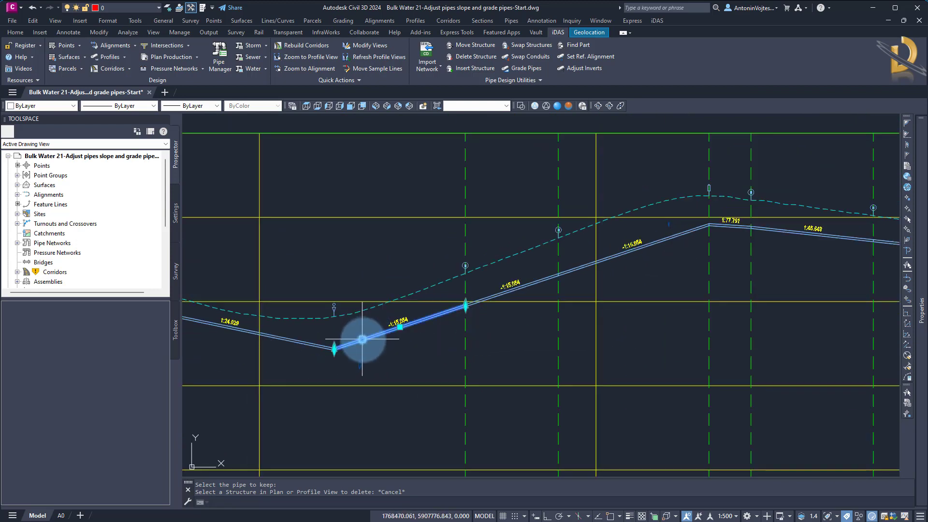
{"action": "left_click", "coordinate": [334, 348]}
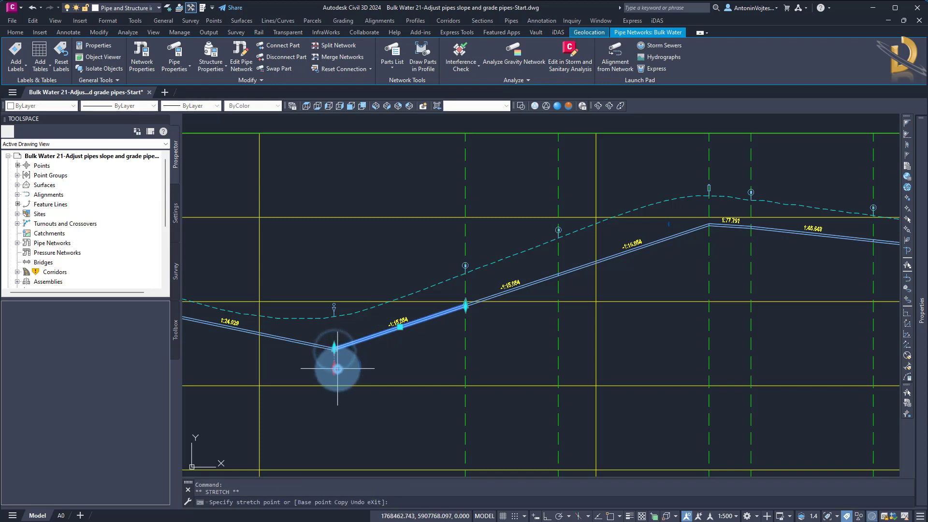
{"action": "left_click", "coordinate": [334, 367]}
Step: Stretch the crest end of the run's last uphill pipe down below the 1:77.791 pipe, and clear the selection
{"action": "left_click", "coordinate": [678, 236]}
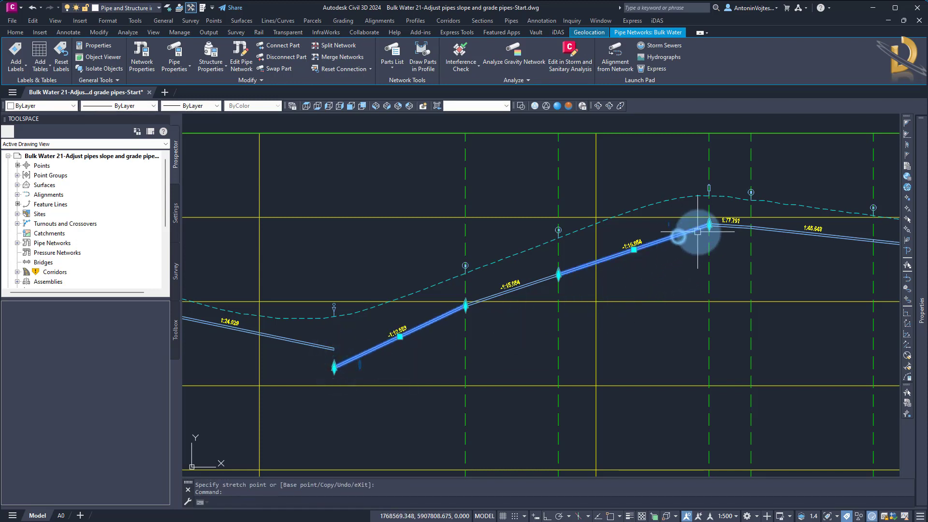
{"action": "left_click", "coordinate": [709, 224]}
{"action": "left_click", "coordinate": [707, 238]}
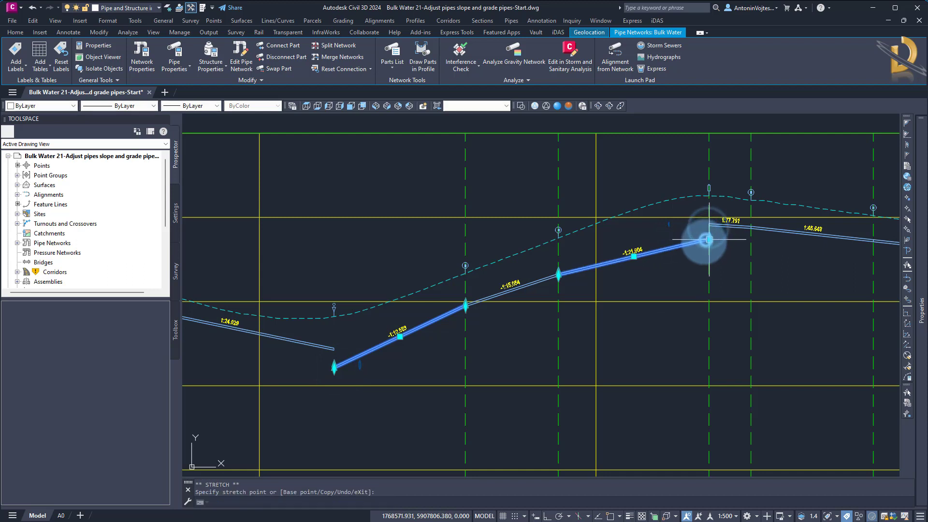
{"action": "key", "text": "Escape"}
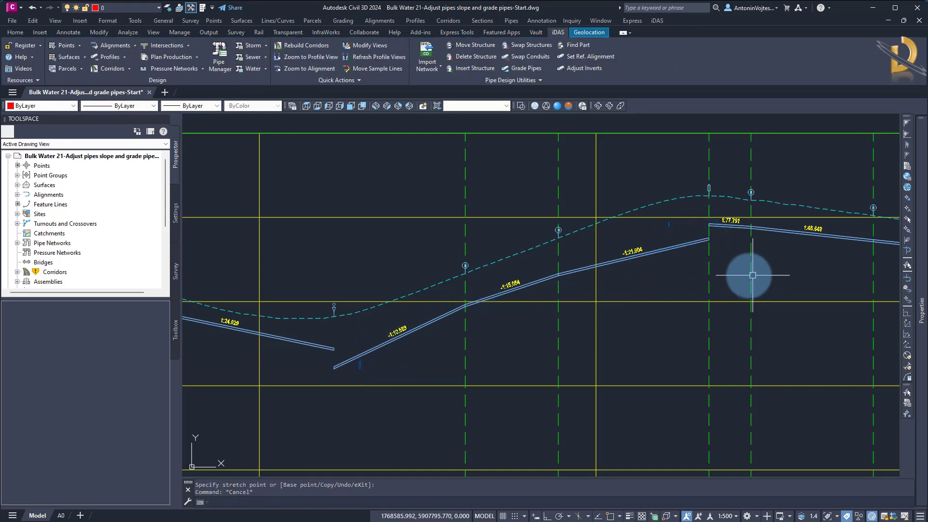
Step: Grade the pipes from the low-point structure to the crest structure at 1 in -13.103, with no start structure drop, crown matching and 0 drop over structures
{"action": "left_click", "coordinate": [526, 69]}
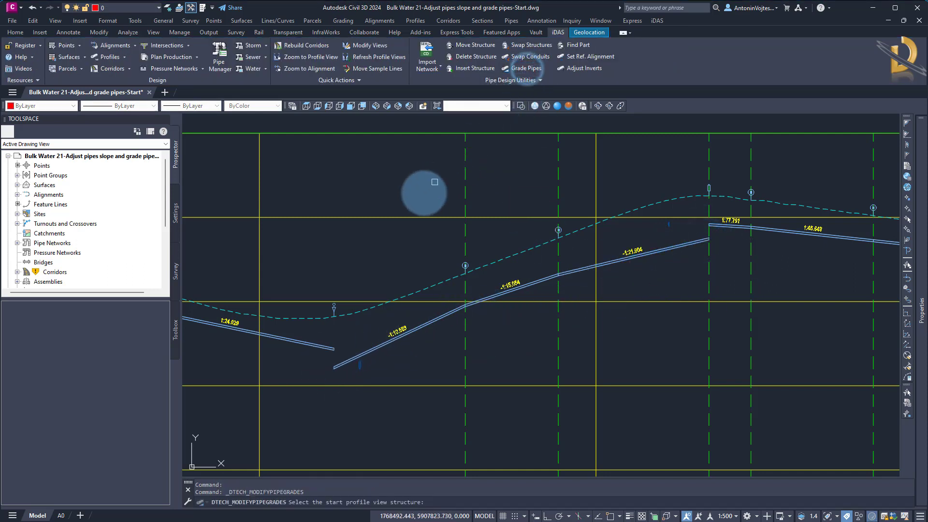
{"action": "left_click", "coordinate": [334, 307]}
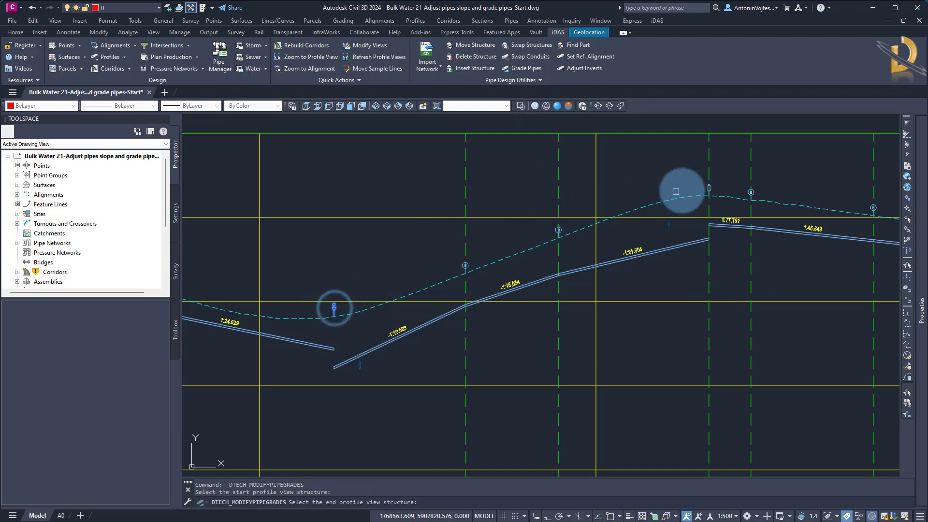
{"action": "left_click", "coordinate": [709, 187]}
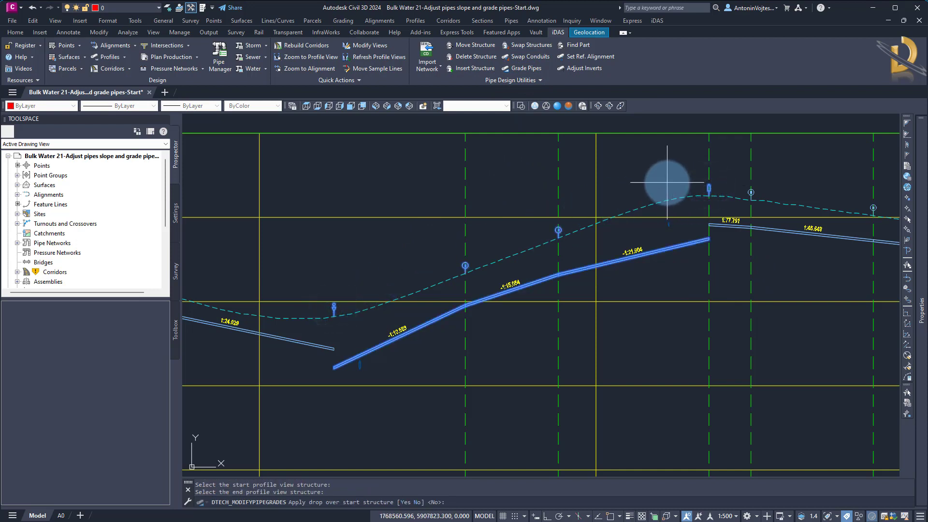
{"action": "key", "text": "Return"}
{"action": "key", "text": "Return"}
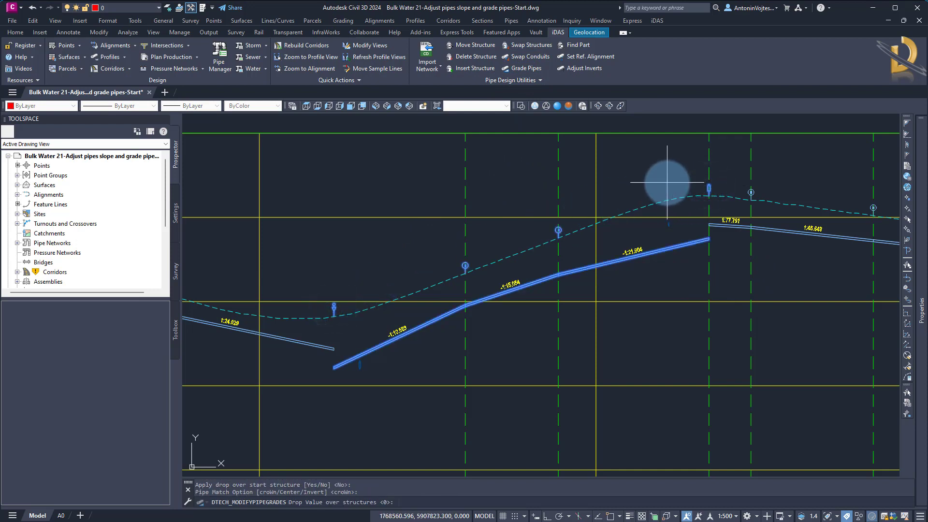
{"action": "key", "text": "Return"}
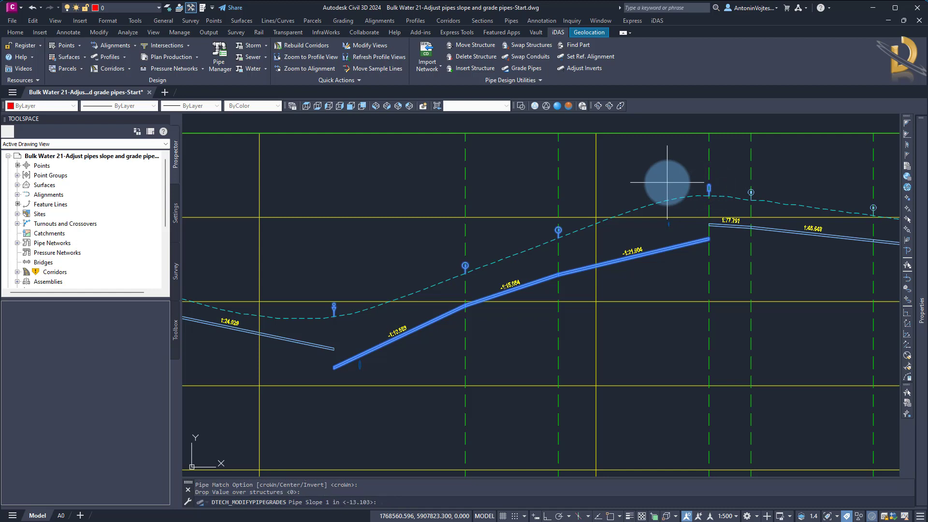
{"action": "key", "text": "Return"}
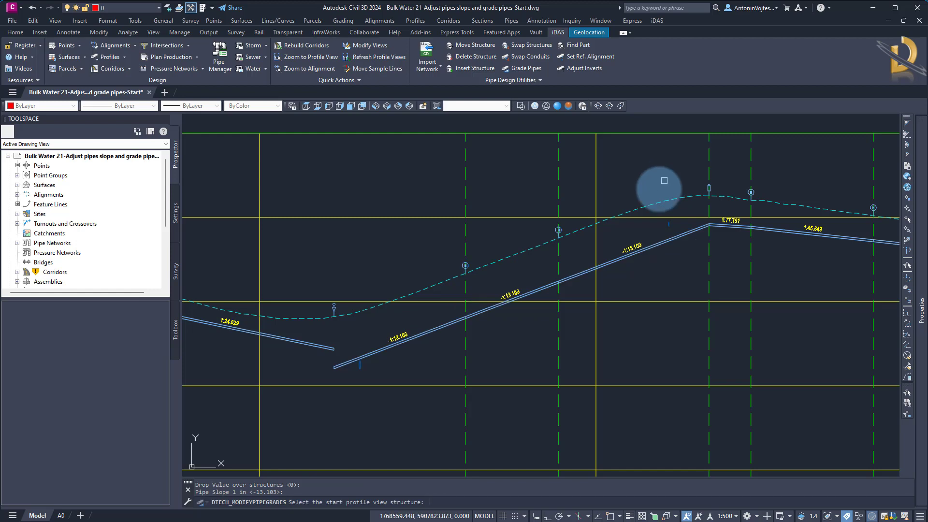
{"action": "key", "text": "Escape"}
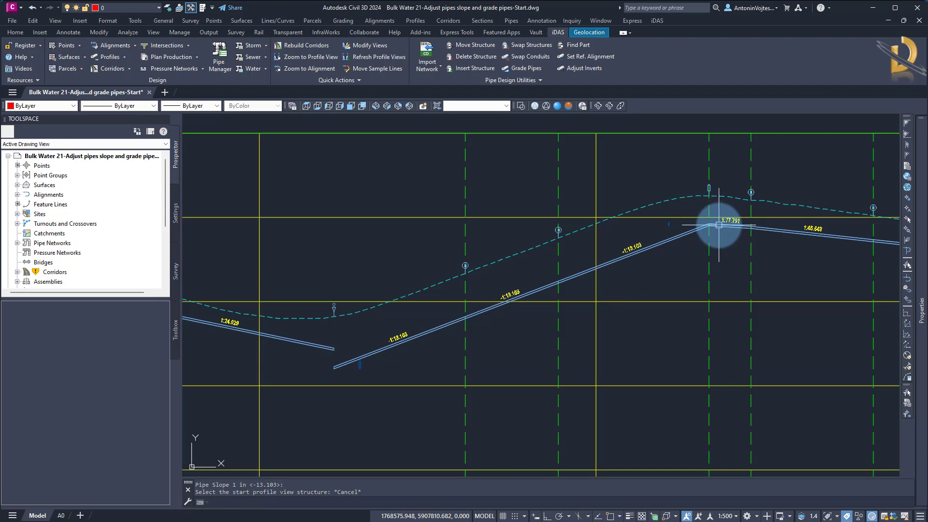
Step: Select the last pipe before the crest, stretch its upper end down below the start of the 1:77.791 pipe, and clear the selection
{"action": "left_click", "coordinate": [676, 238]}
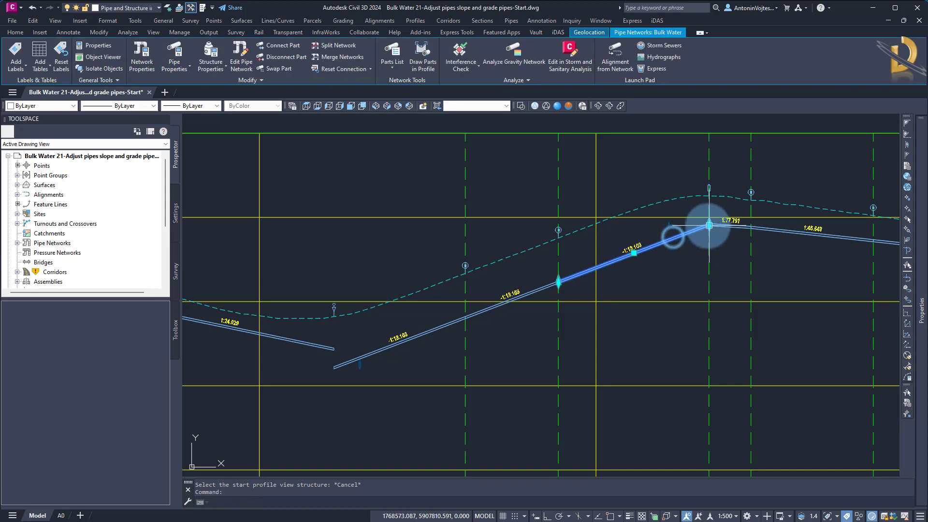
{"action": "left_click", "coordinate": [709, 239]}
{"action": "left_click", "coordinate": [708, 239]}
{"action": "key", "text": "Escape"}
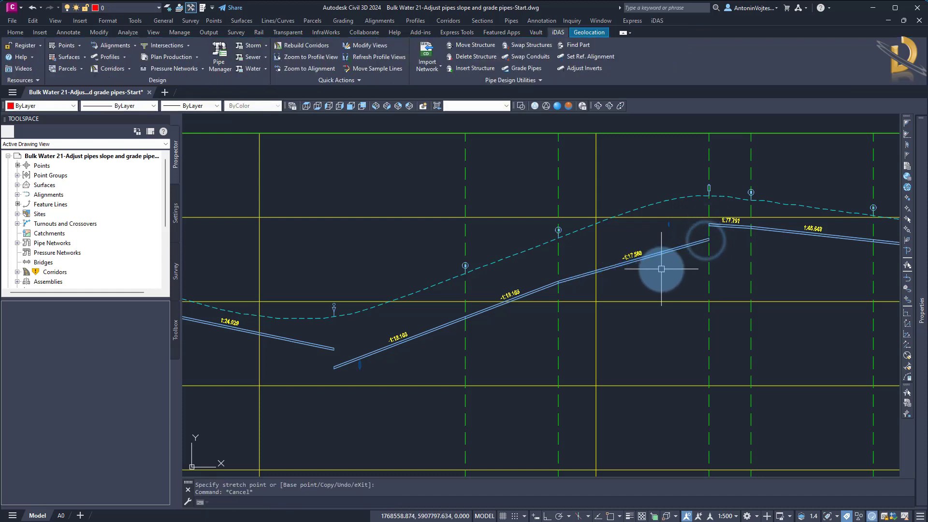
Step: Grade the low-point-to-crest run at 1 in -15.054, applying the drop over the start structure, with crown matching and 0 drop over structures
{"action": "left_click", "coordinate": [512, 68]}
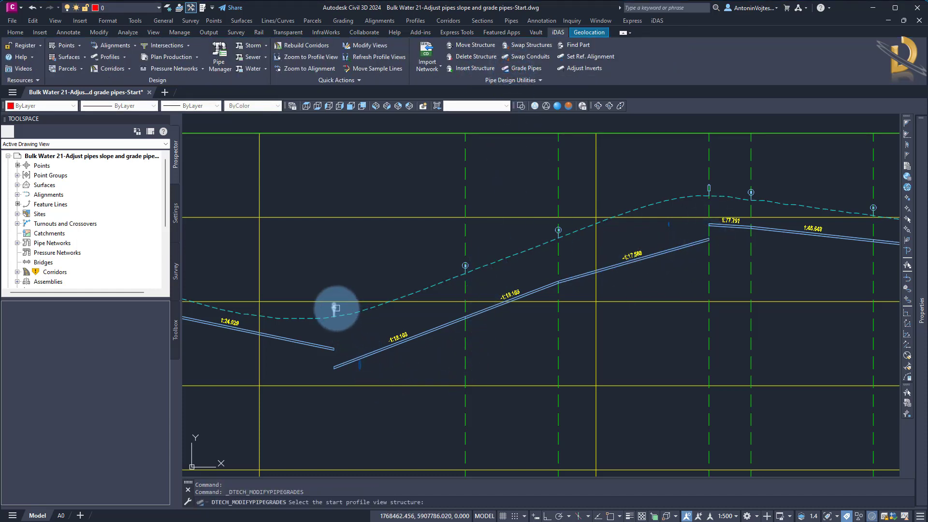
{"action": "left_click", "coordinate": [333, 307]}
{"action": "left_click", "coordinate": [709, 192]}
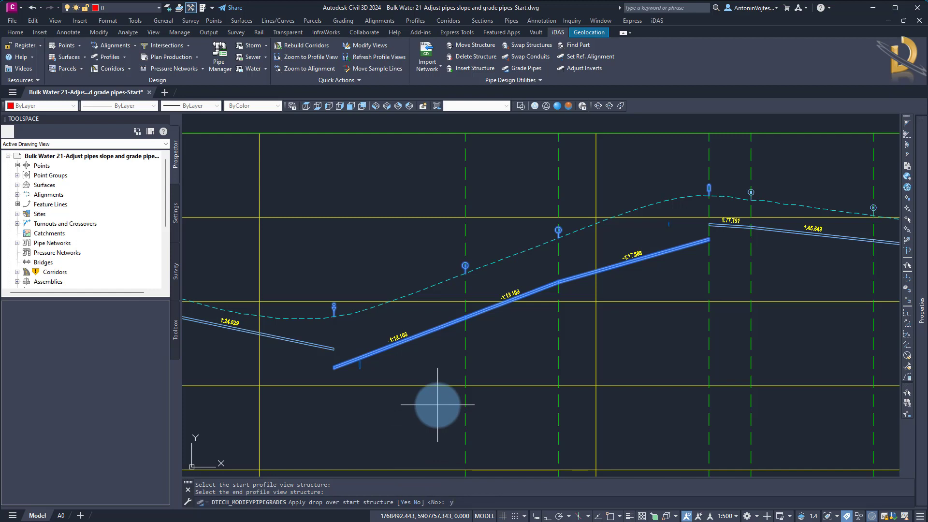
{"action": "key", "text": "Return"}
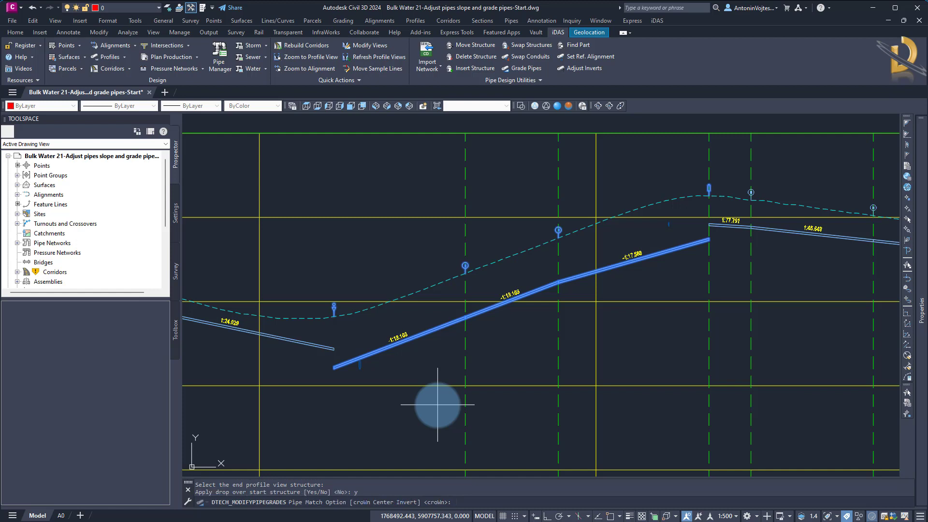
{"action": "key", "text": "Return"}
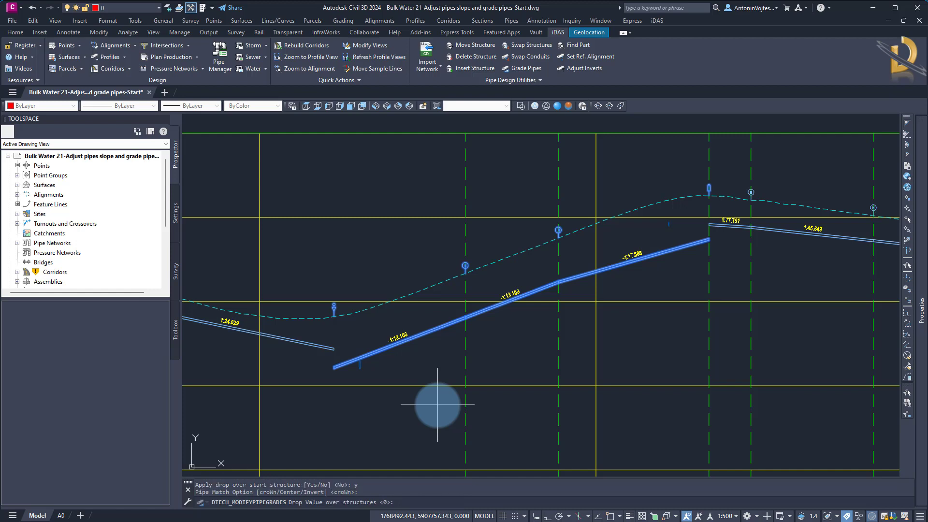
{"action": "key", "text": "Return"}
{"action": "key", "text": "Return"}
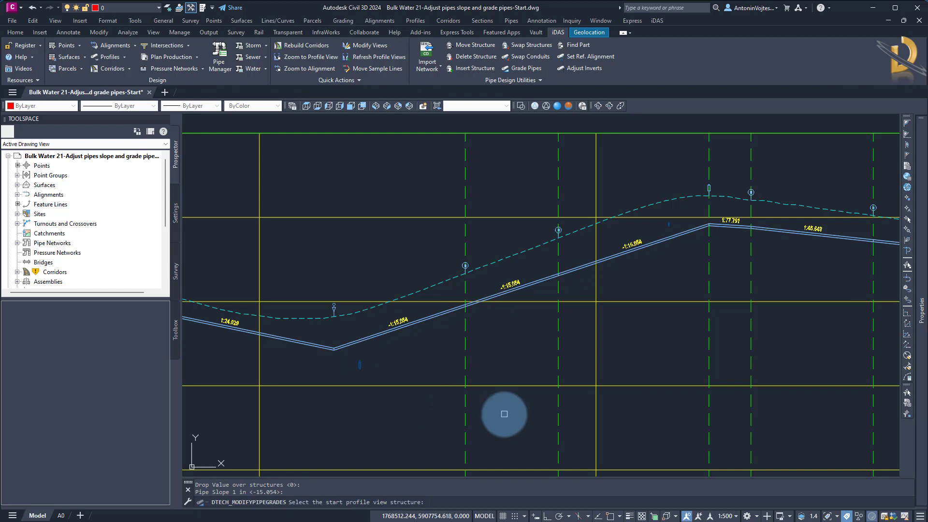
{"action": "key", "text": "Escape"}
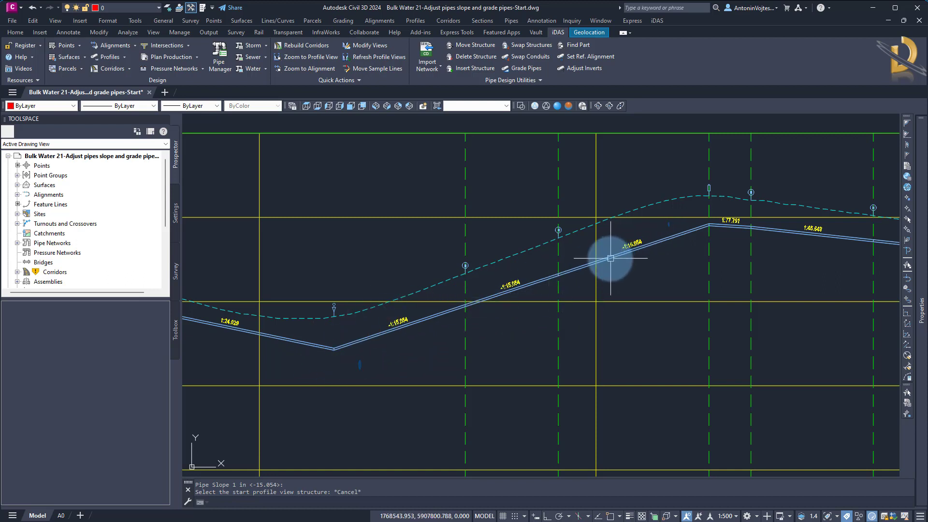
Step: Grade the pipes from the low-point structure to the crest structure at 1 in -14, without start structure drop, with crown matching and 0 drop over structures
{"action": "left_click", "coordinate": [522, 69]}
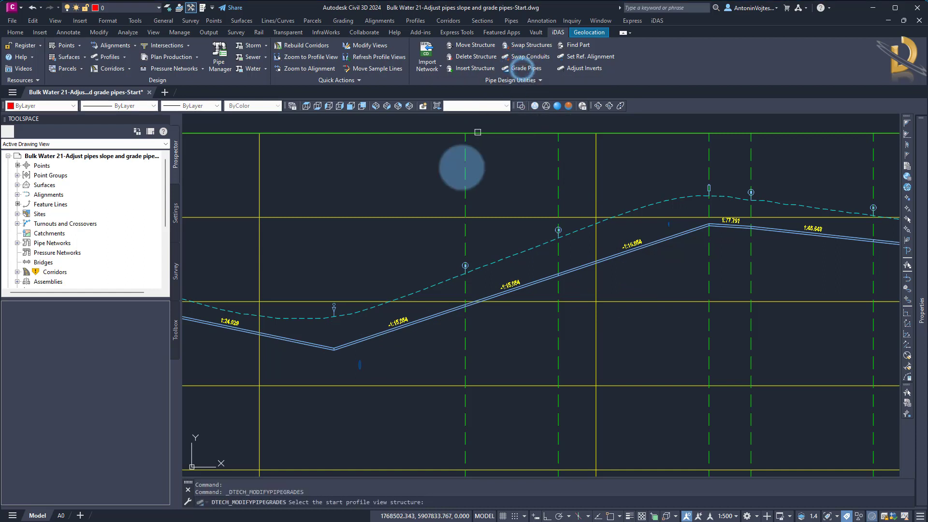
{"action": "left_click", "coordinate": [334, 308]}
{"action": "left_click", "coordinate": [709, 188]}
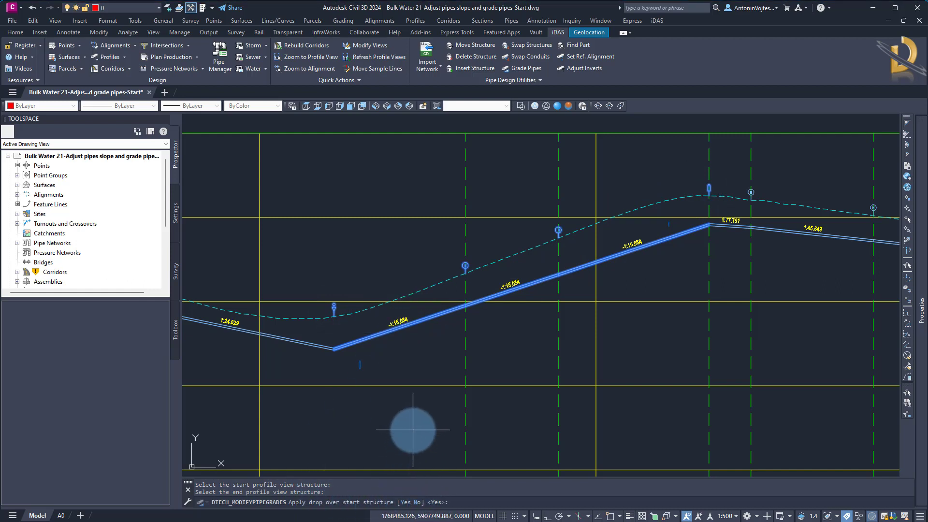
{"action": "key", "text": "Return"}
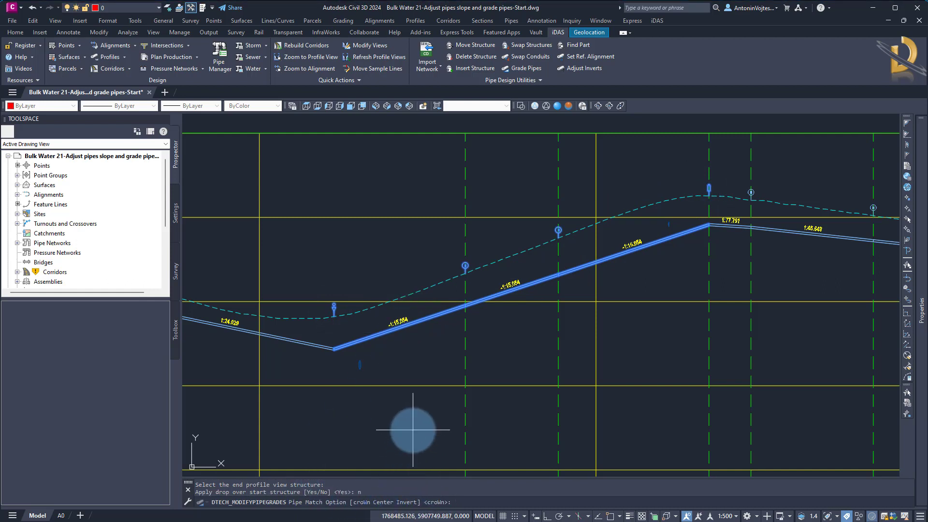
{"action": "key", "text": "Return"}
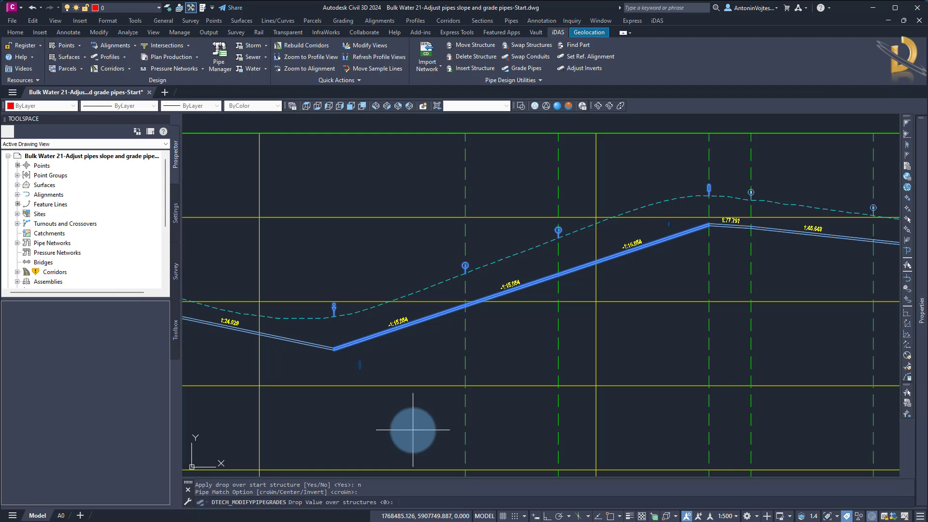
{"action": "key", "text": "Return"}
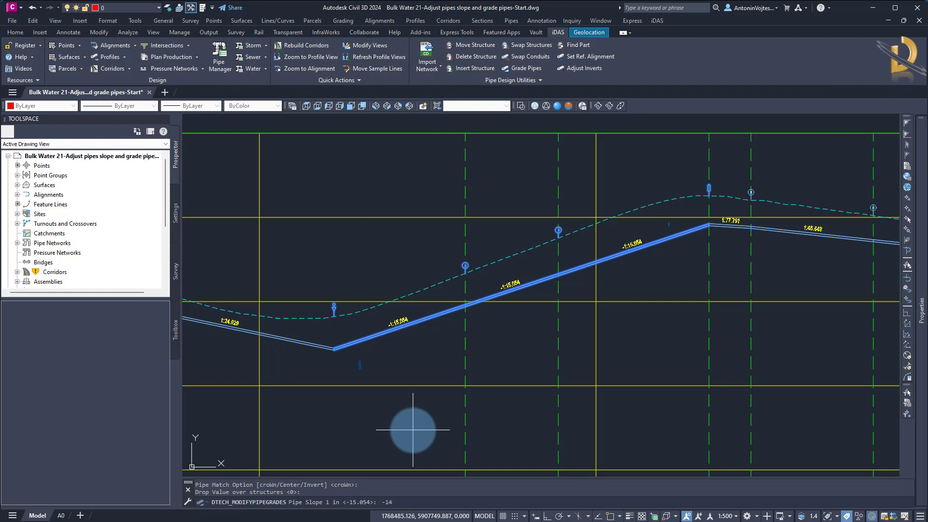
{"action": "type", "text": "-14"}
{"action": "key", "text": "Return"}
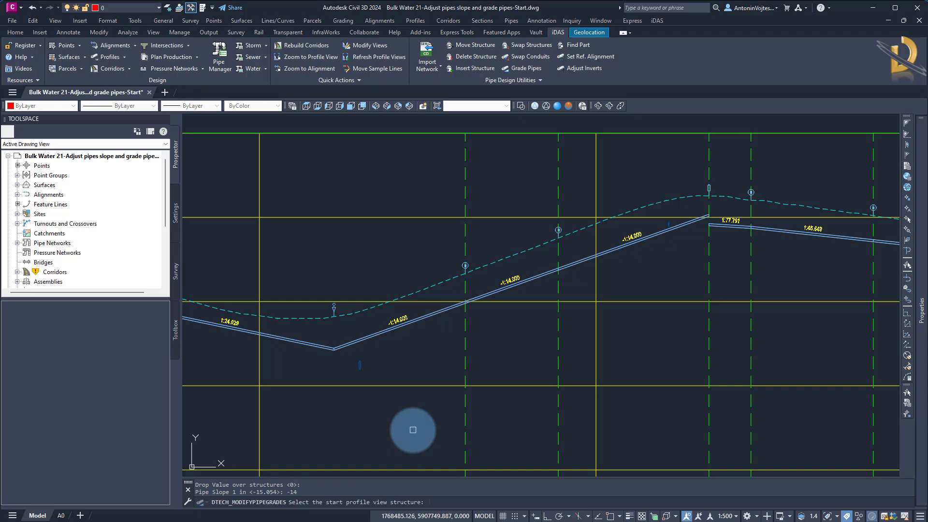
{"action": "key", "text": "Escape"}
Step: Grade the run in reverse, from the crest structure to the low-point structure, at 1 in 13, without start structure drop, with crown matching and 0 drop
{"action": "scroll", "coordinate": [367, 334], "scroll_direction": "up", "scroll_amount": 4}
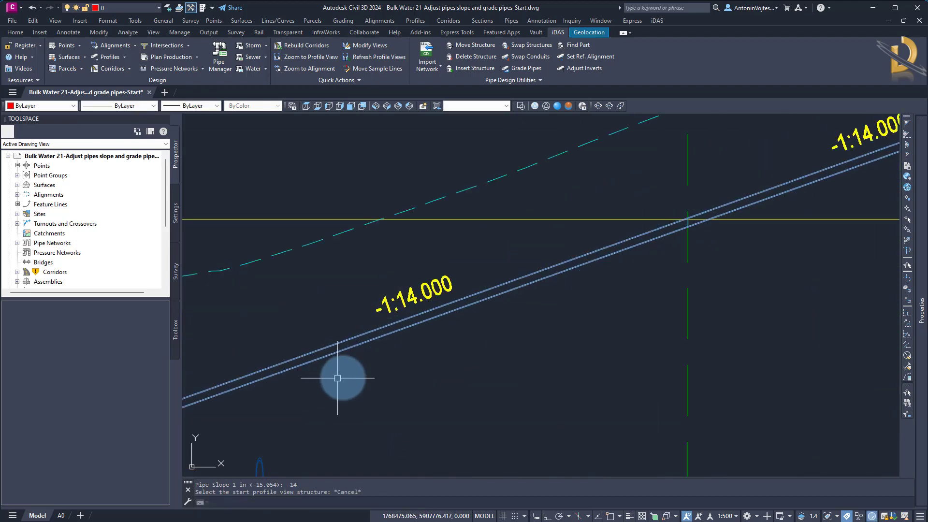
{"action": "scroll", "coordinate": [511, 338], "scroll_direction": "down", "scroll_amount": 1}
{"action": "middle_click_drag", "start_coordinate": [745, 259], "coordinate": [534, 317]}
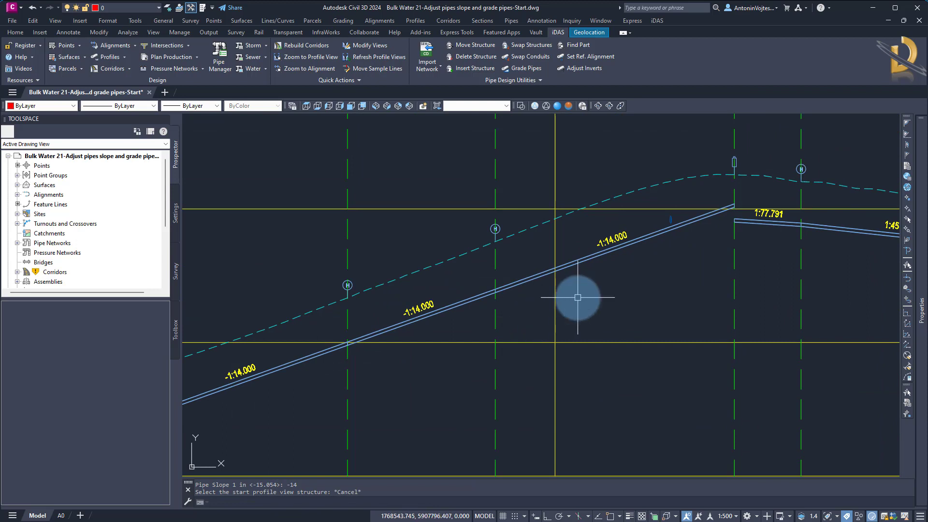
{"action": "scroll", "coordinate": [689, 280], "scroll_direction": "down", "scroll_amount": 4}
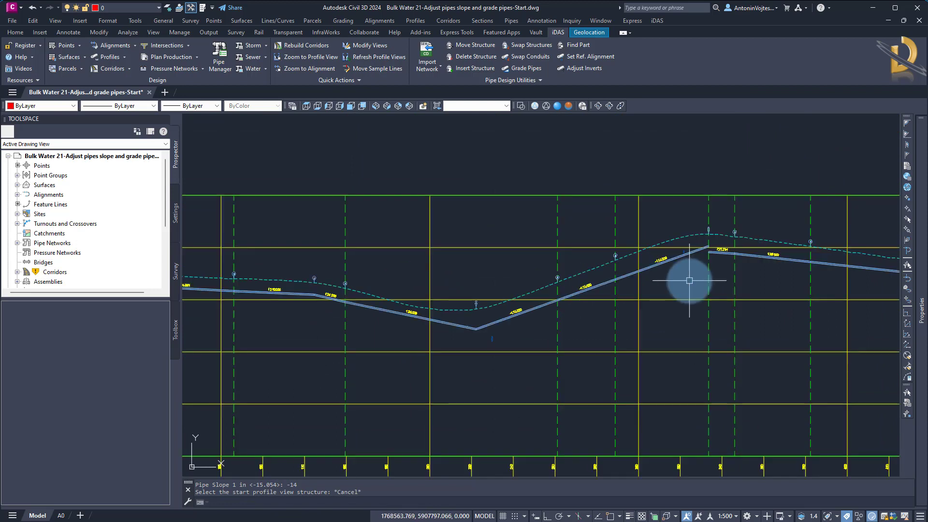
{"action": "middle_click_drag", "start_coordinate": [689, 280], "coordinate": [658, 223]}
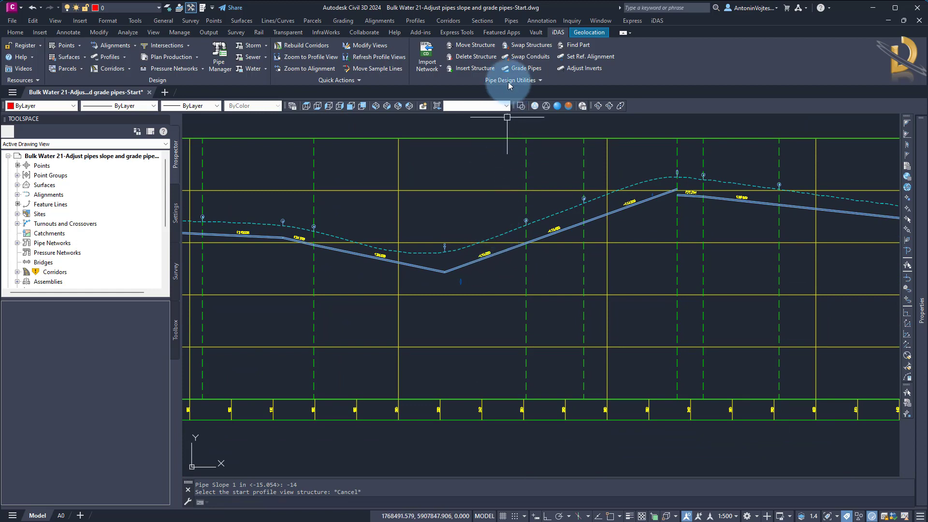
{"action": "left_click", "coordinate": [522, 68]}
{"action": "middle_click_drag", "start_coordinate": [547, 257], "coordinate": [549, 272]}
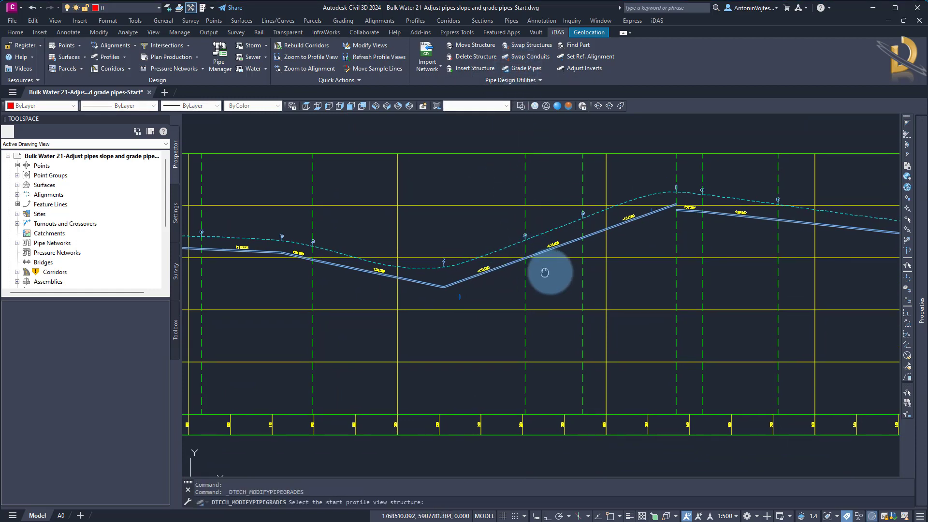
{"action": "scroll", "coordinate": [681, 205], "scroll_direction": "up", "scroll_amount": 2}
{"action": "left_click", "coordinate": [674, 178]}
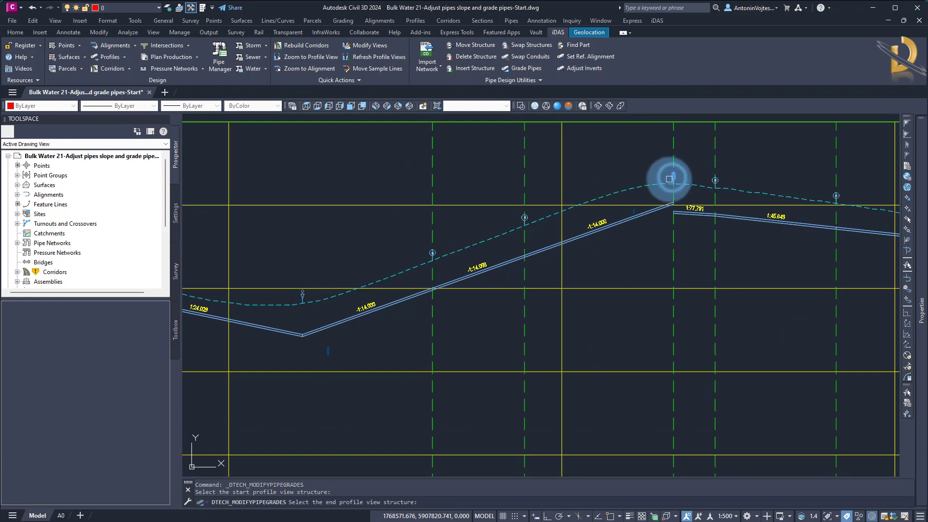
{"action": "left_click", "coordinate": [301, 296]}
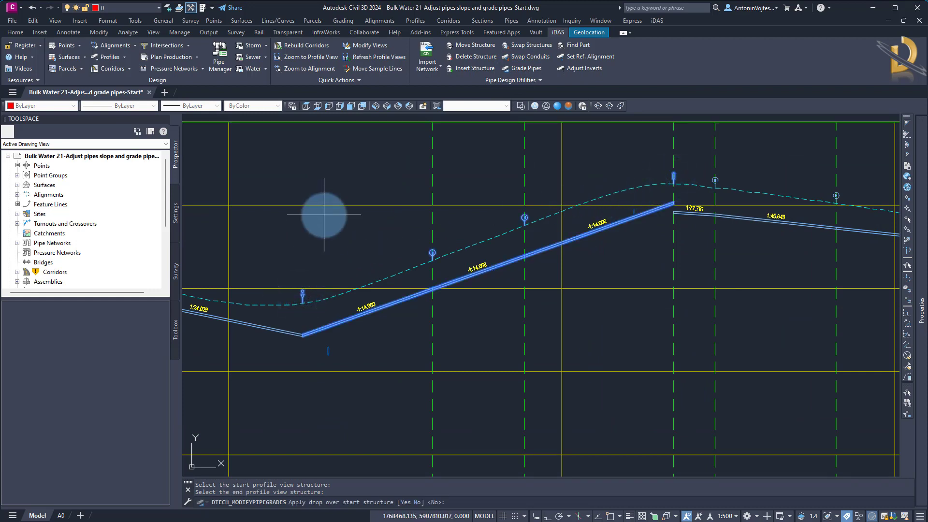
{"action": "key", "text": "Return"}
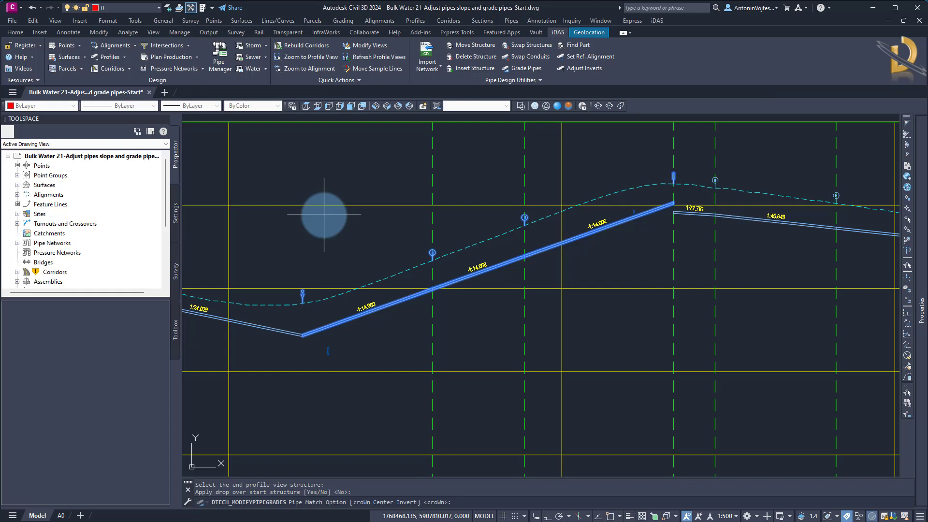
{"action": "key", "text": "Return"}
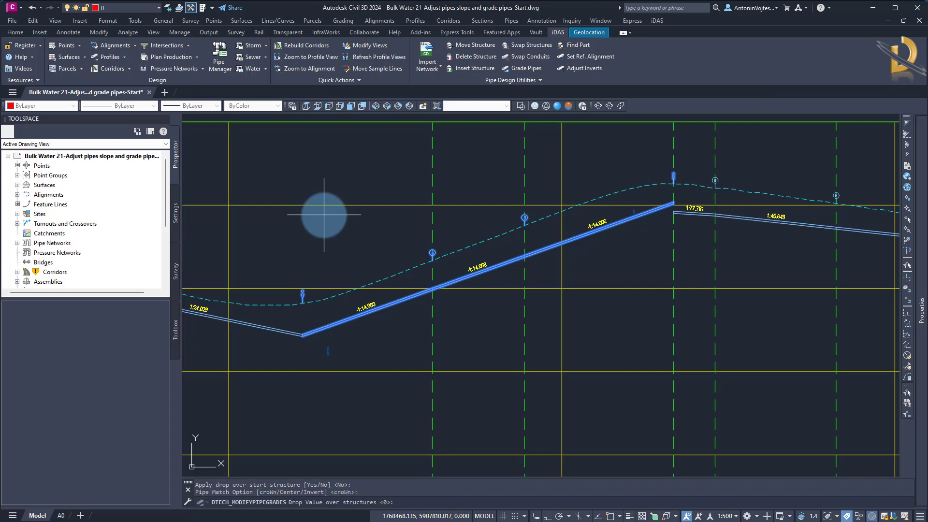
{"action": "key", "text": "Return"}
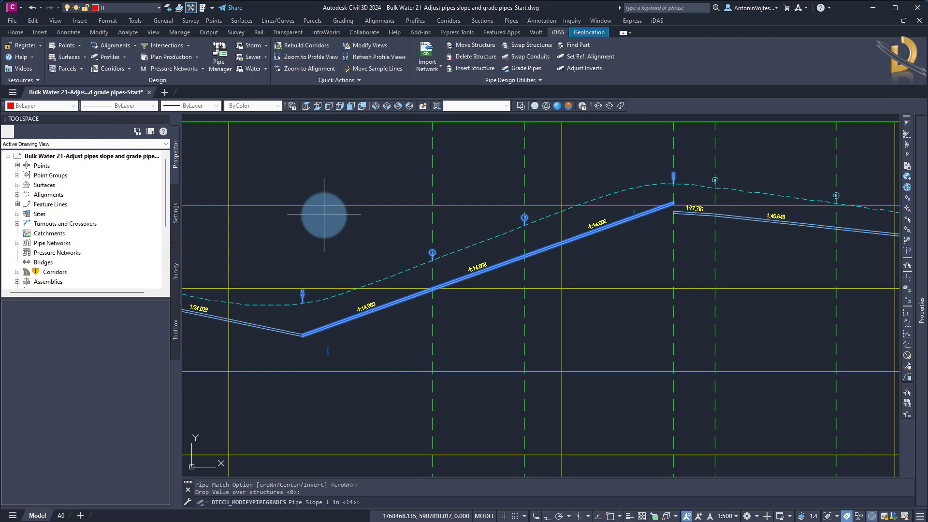
{"action": "key", "text": "Return"}
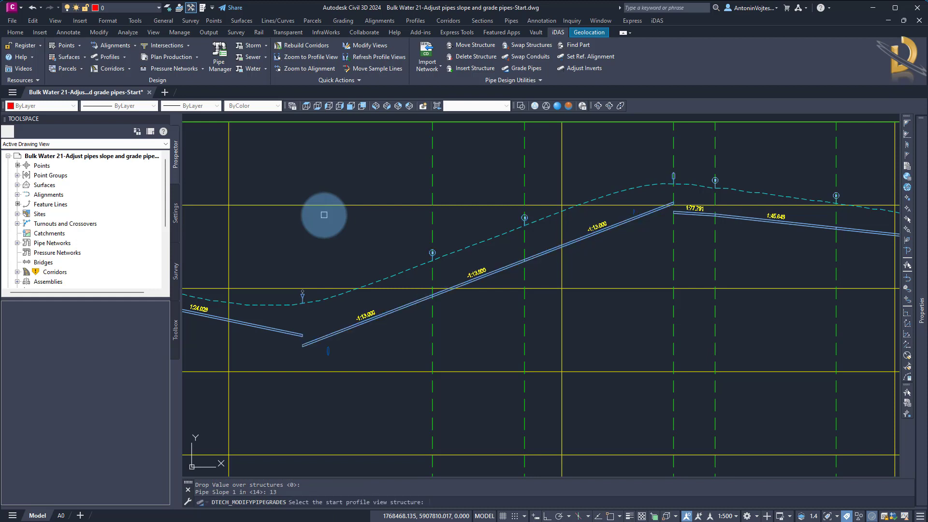
{"action": "key", "text": "Escape"}
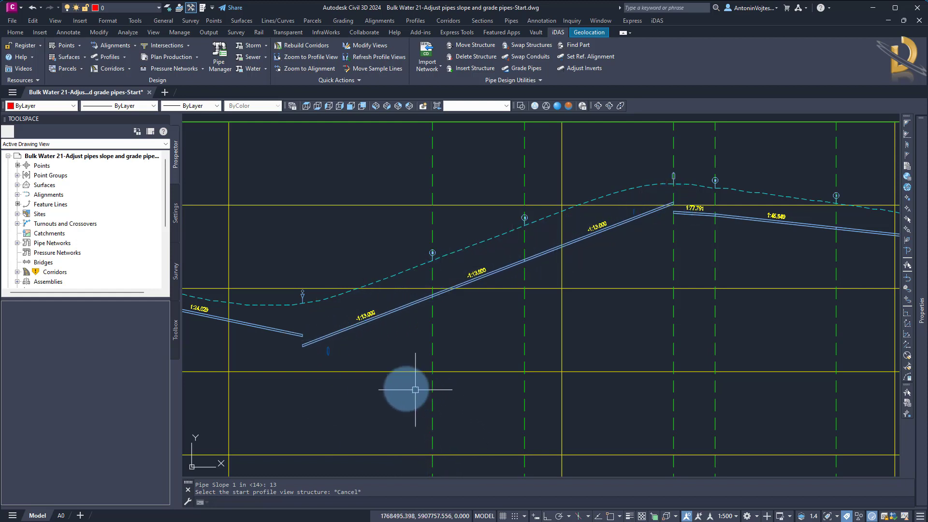
Step: Select both pipes at the low-point structure and stretch the incoming downhill pipe's end down to meet the lower end of the -1:13.000 pipe
{"action": "scroll", "coordinate": [290, 341], "scroll_direction": "up", "scroll_amount": 4}
{"action": "left_click", "coordinate": [387, 270]}
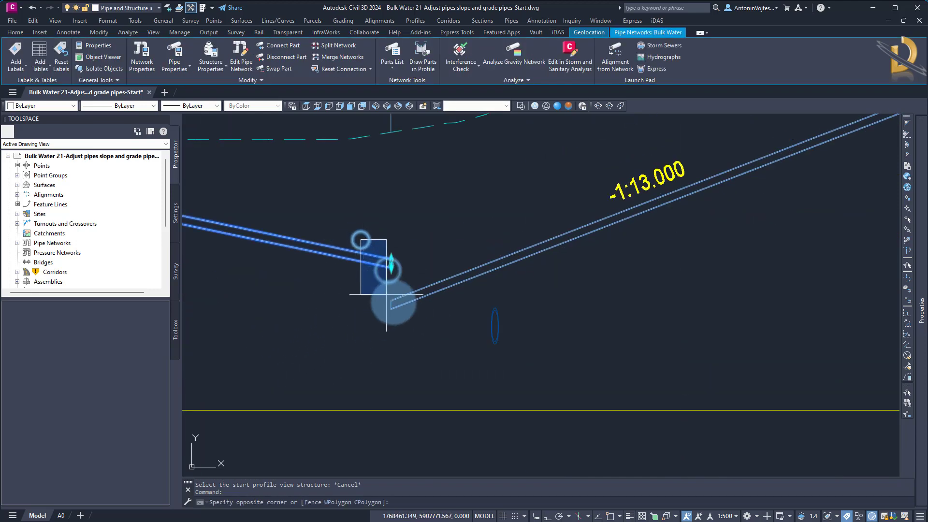
{"action": "left_click", "coordinate": [395, 324]}
{"action": "left_click", "coordinate": [388, 275]}
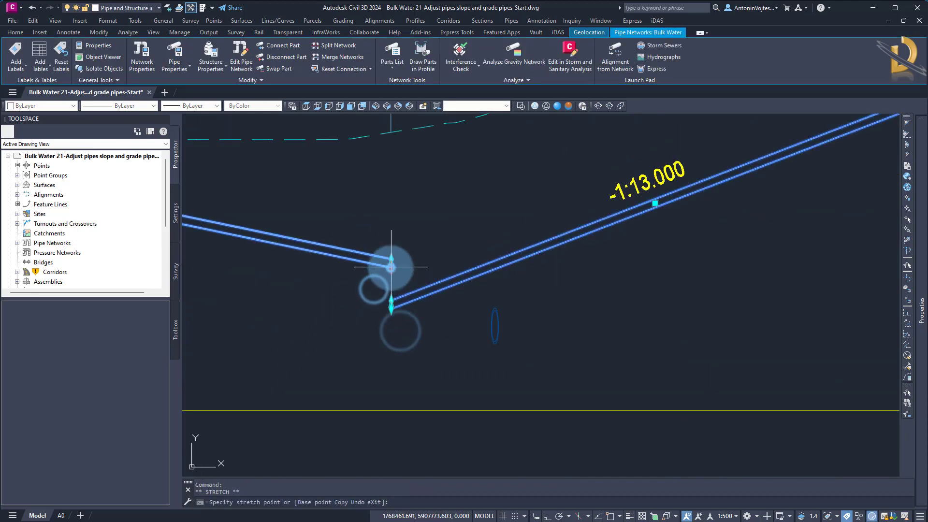
{"action": "left_click", "coordinate": [391, 306]}
{"action": "left_click", "coordinate": [391, 306]}
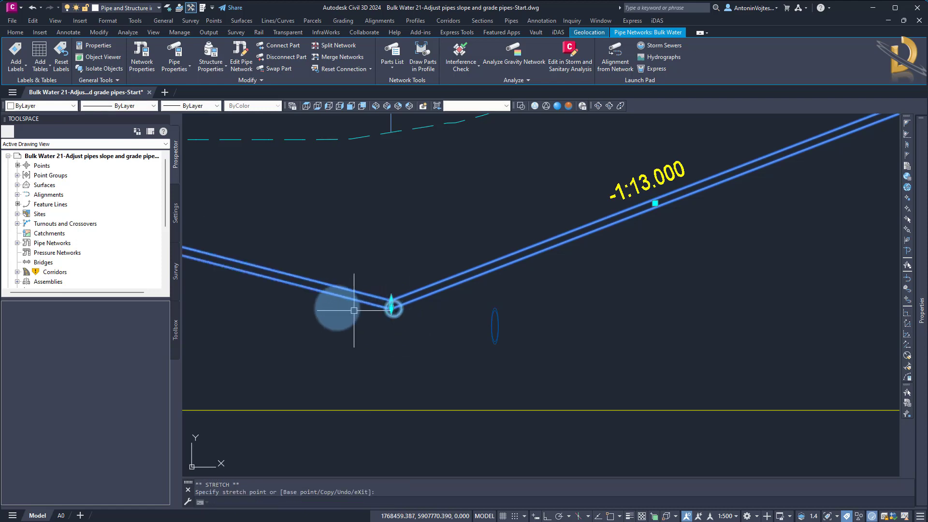
Step: Stretch the crest end of the 1:77.791 pipe up to meet the upper end of the -1:13.000 pipe, and clear the selection
{"action": "scroll", "coordinate": [393, 307], "scroll_direction": "down", "scroll_amount": 4}
{"action": "scroll", "coordinate": [620, 166], "scroll_direction": "up", "scroll_amount": 2}
{"action": "middle_click_drag", "start_coordinate": [620, 167], "coordinate": [599, 249]}
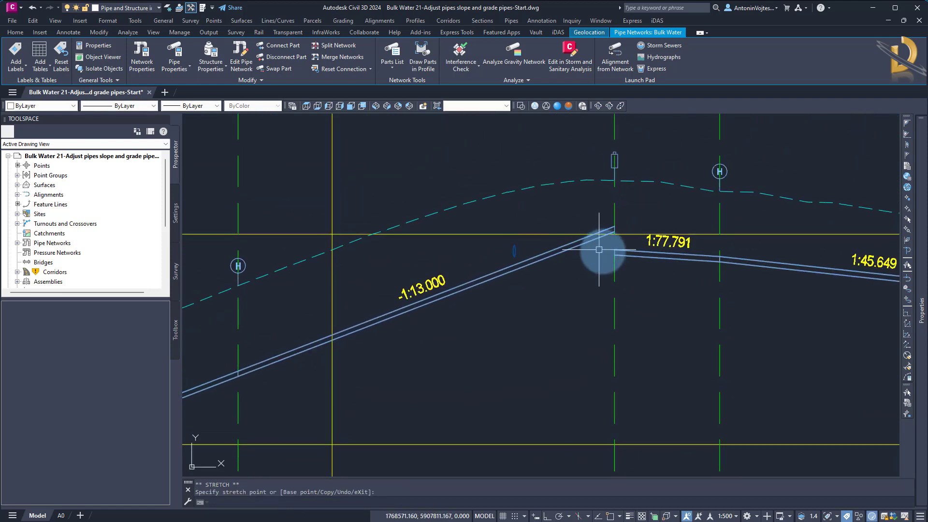
{"action": "left_click", "coordinate": [592, 238]}
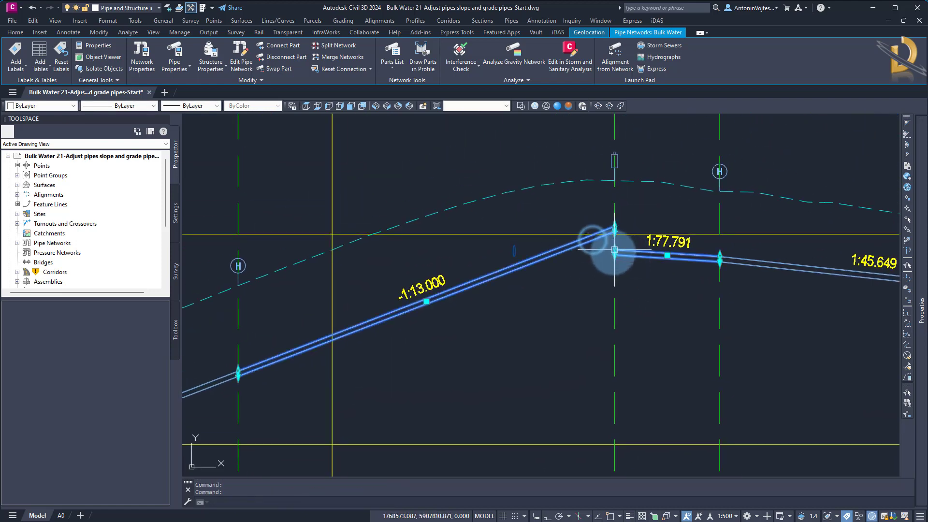
{"action": "scroll", "coordinate": [624, 243], "scroll_direction": "up", "scroll_amount": 5}
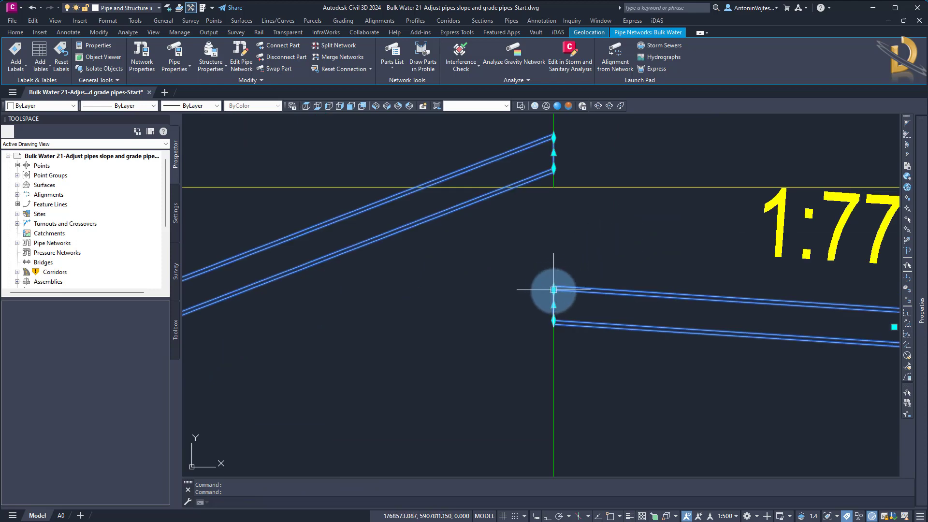
{"action": "left_click", "coordinate": [553, 139]}
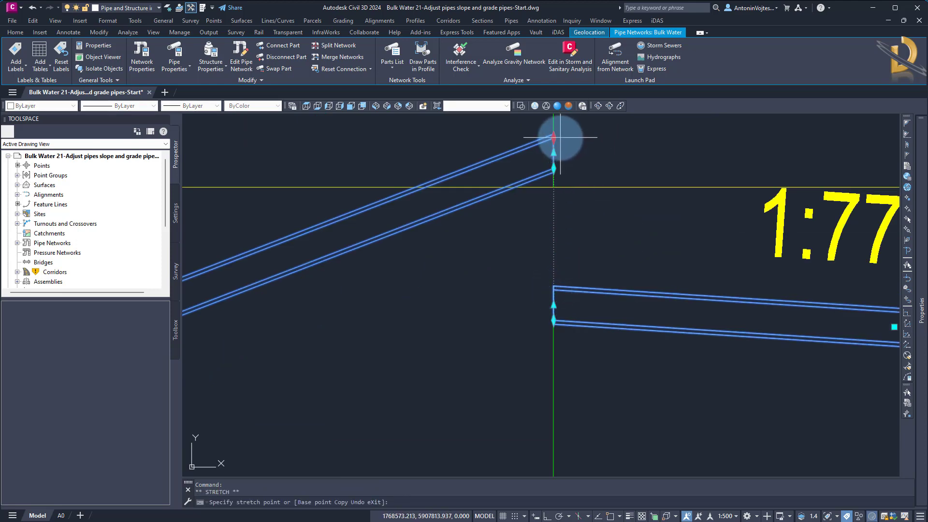
{"action": "scroll", "coordinate": [553, 140], "scroll_direction": "down", "scroll_amount": 5}
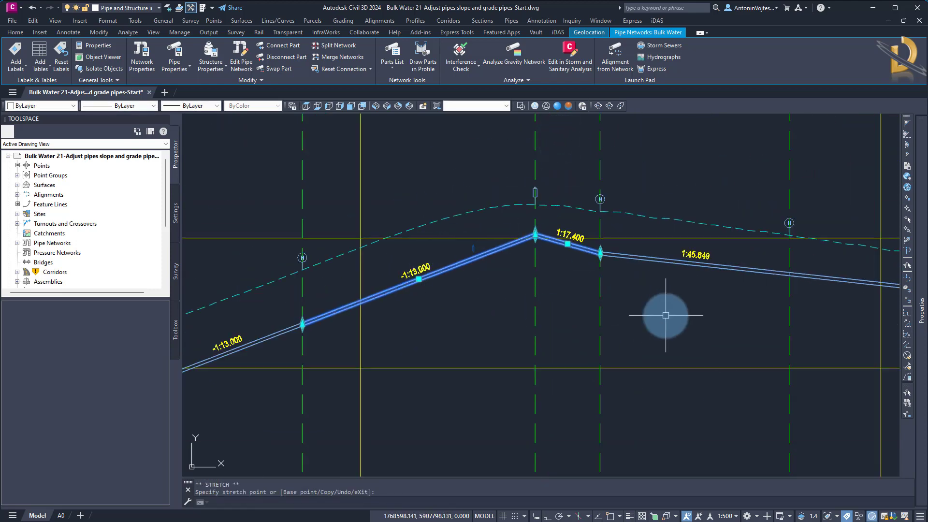
{"action": "key", "text": "Escape"}
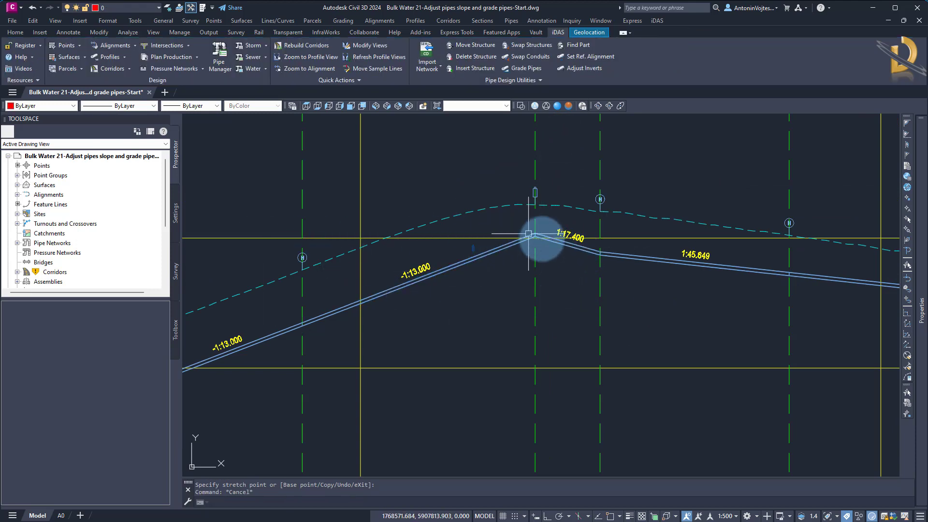
{"action": "scroll", "coordinate": [528, 234], "scroll_direction": "down", "scroll_amount": 4}
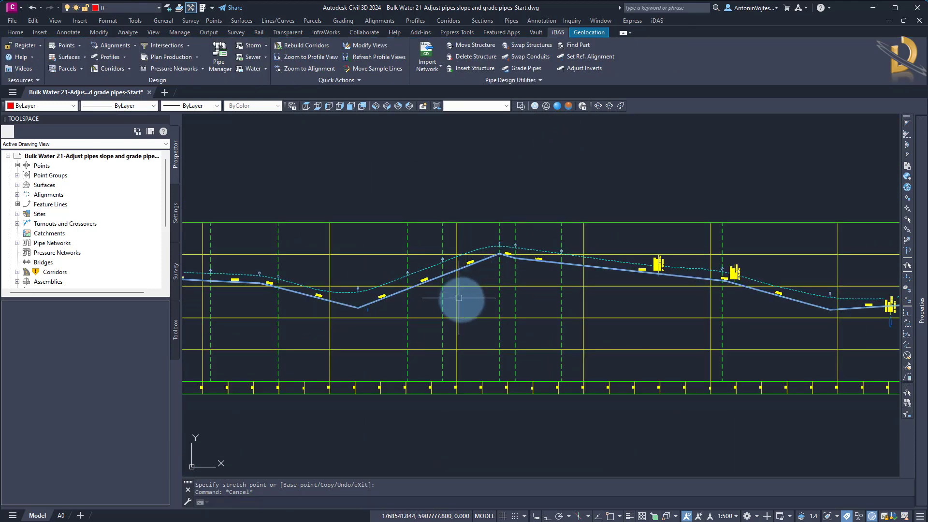
{"action": "scroll", "coordinate": [500, 250], "scroll_direction": "up", "scroll_amount": 7}
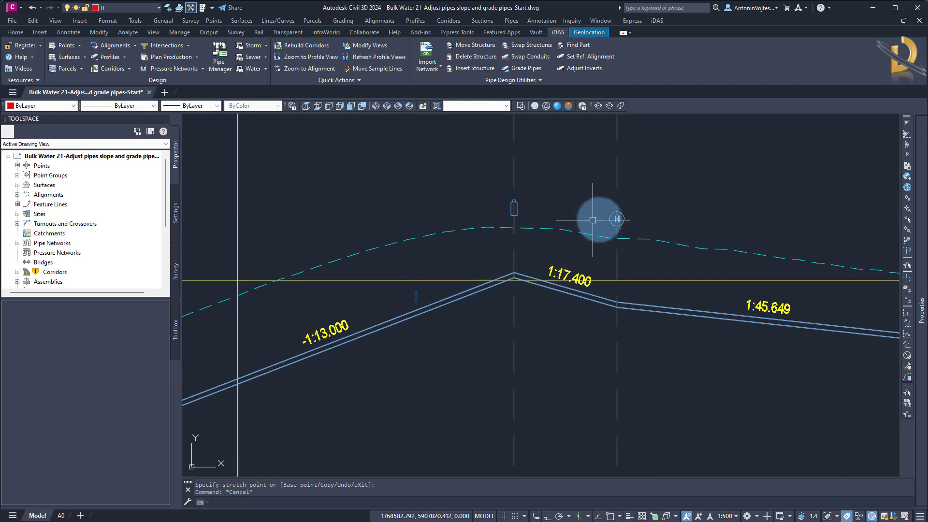
{"action": "scroll", "coordinate": [604, 229], "scroll_direction": "down", "scroll_amount": 7}
{"action": "scroll", "coordinate": [612, 268], "scroll_direction": "up", "scroll_amount": 2}
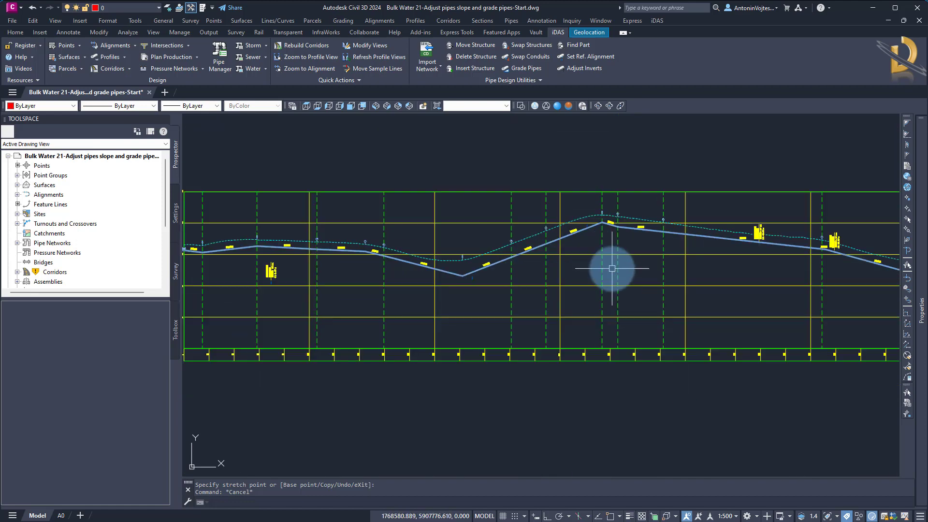